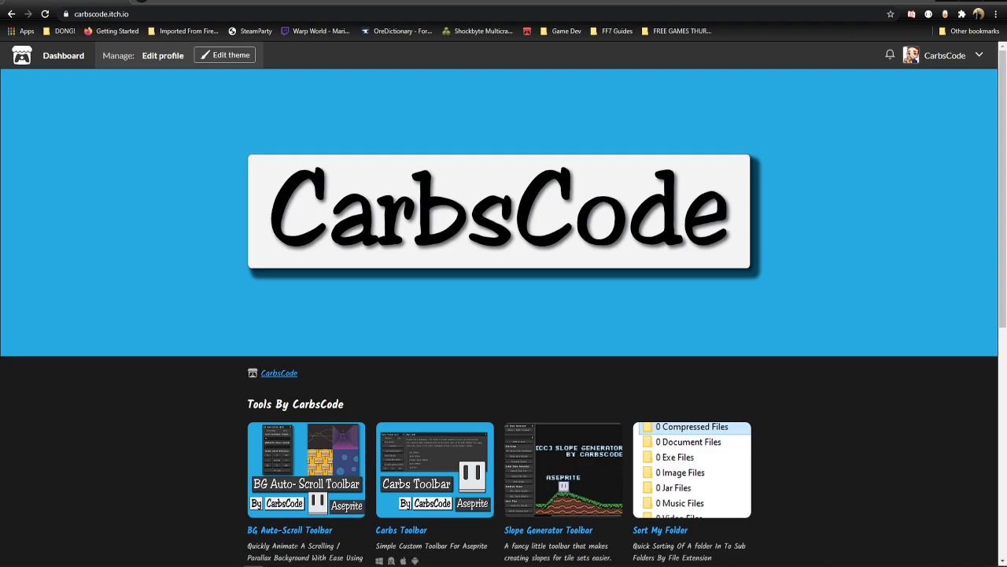
Step: Open the BG Auto-Scroll Toolbar page and review its feature demonstrations, including scroll directions, parallax speeds and cel selection
left_click(322, 461)
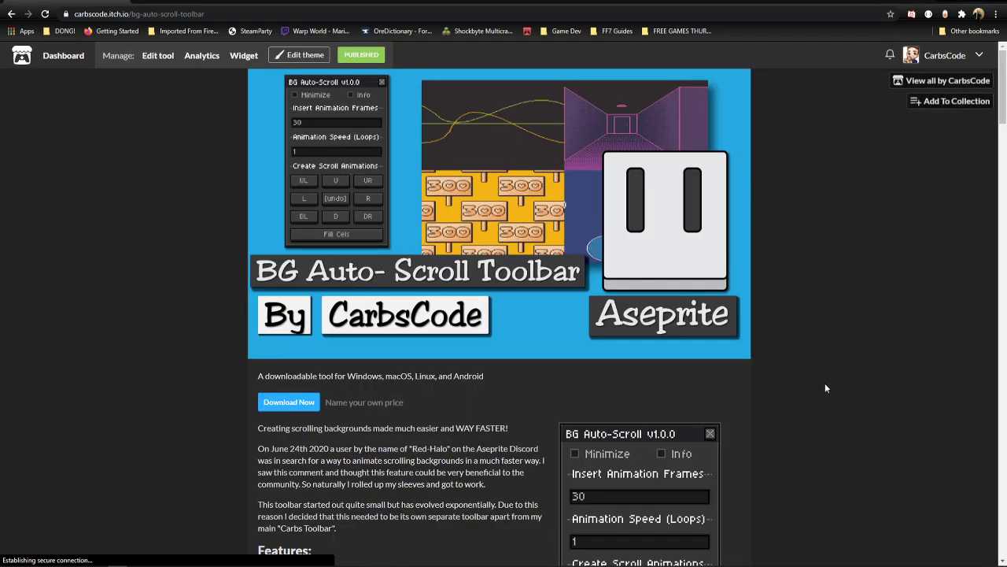
scroll(782, 358, "down", 3)
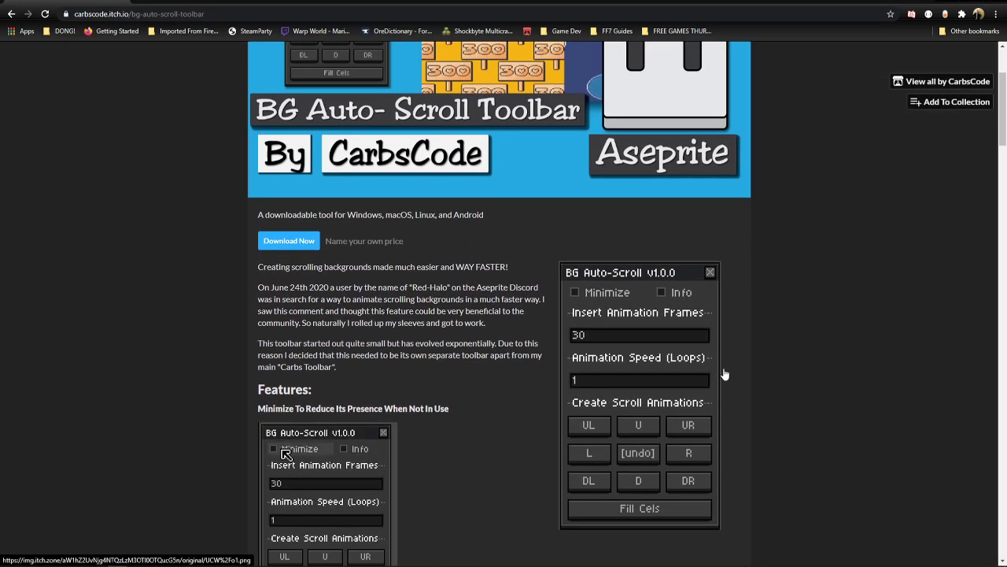
scroll(724, 375, "down", 1)
scroll(725, 375, "down", 6)
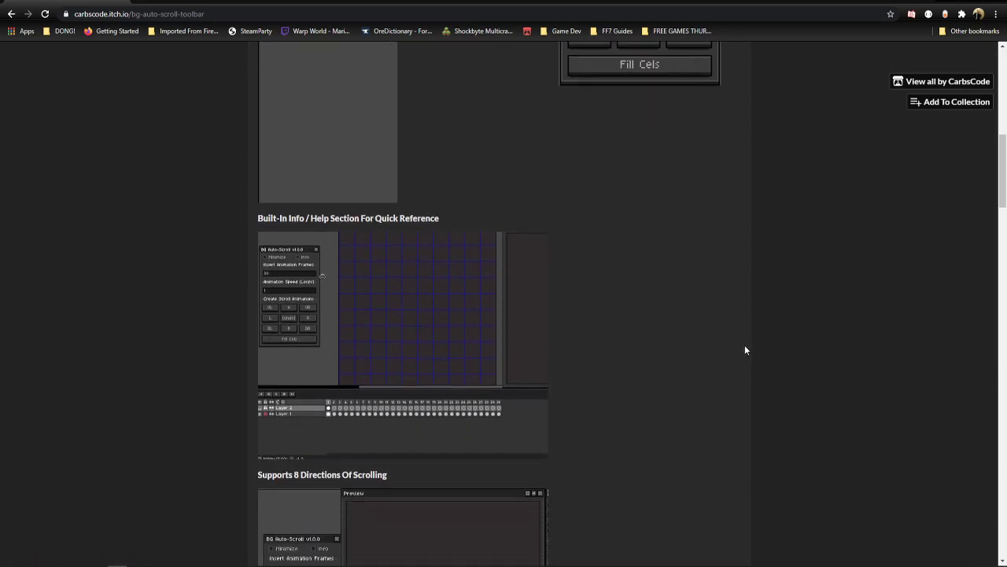
scroll(744, 349, "down", 2)
scroll(767, 414, "down", 2)
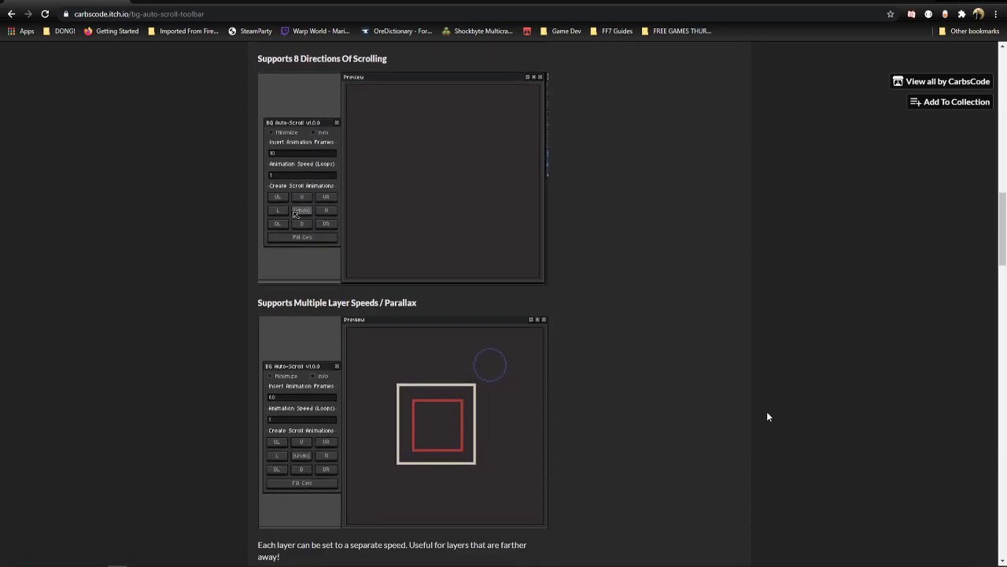
scroll(768, 416, "down", 1)
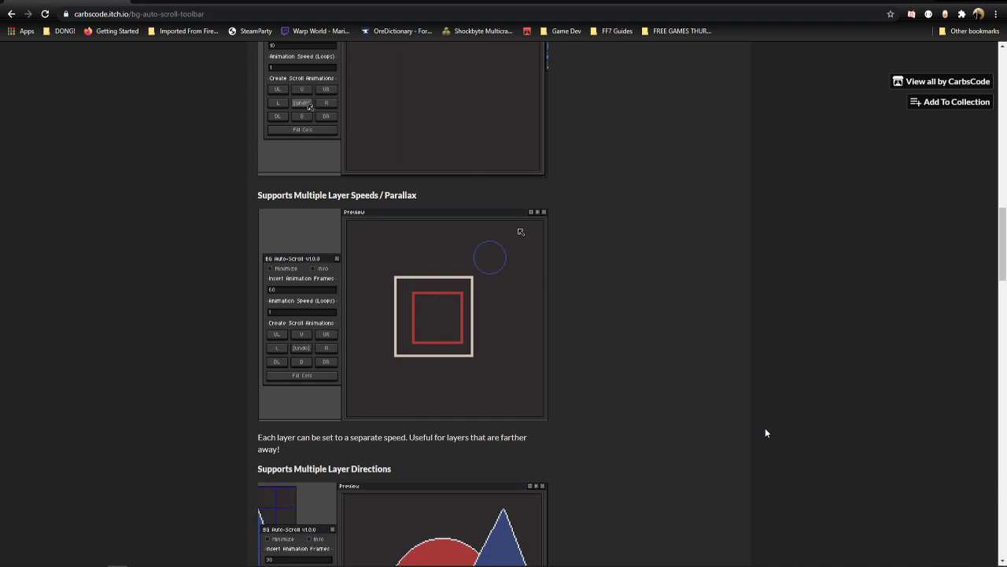
scroll(691, 461, "down", 1)
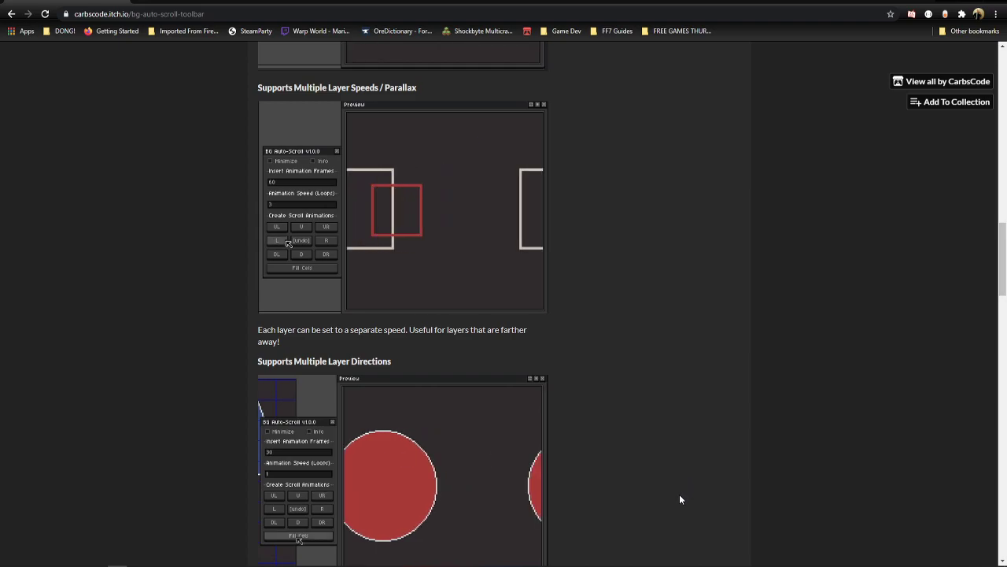
scroll(679, 501, "down", 1)
scroll(676, 501, "down", 5)
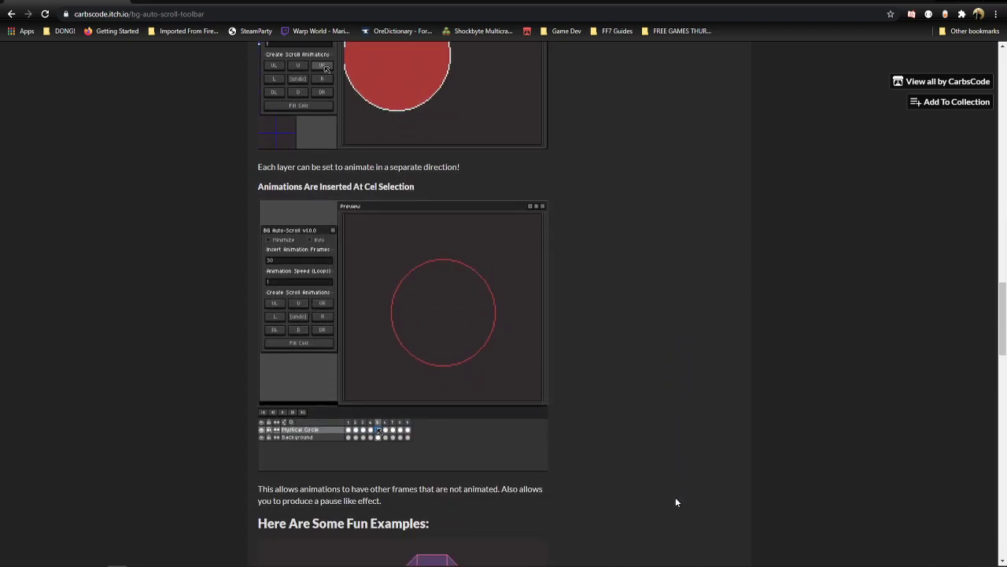
Step: Examine the fun example animations and the install instructions for the BG Auto-Scroll Toolbar
scroll(677, 504, "down", 4)
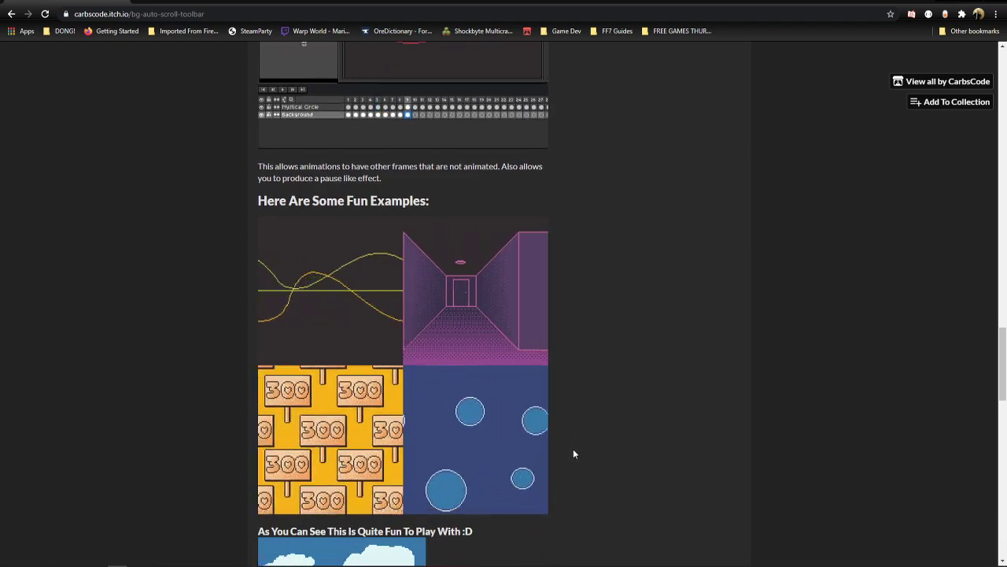
scroll(573, 454, "up", 3)
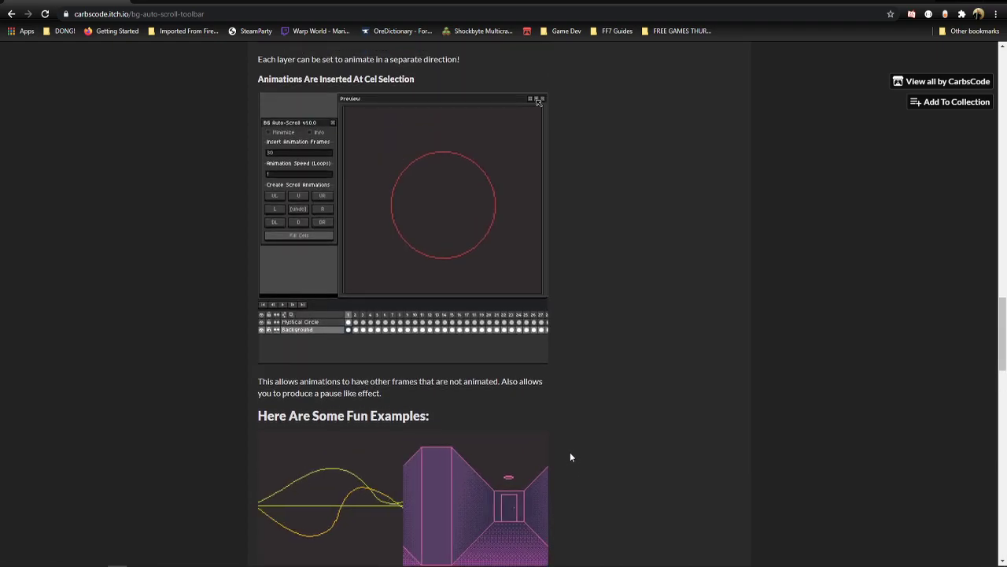
scroll(621, 442, "down", 4)
scroll(623, 442, "down", 2)
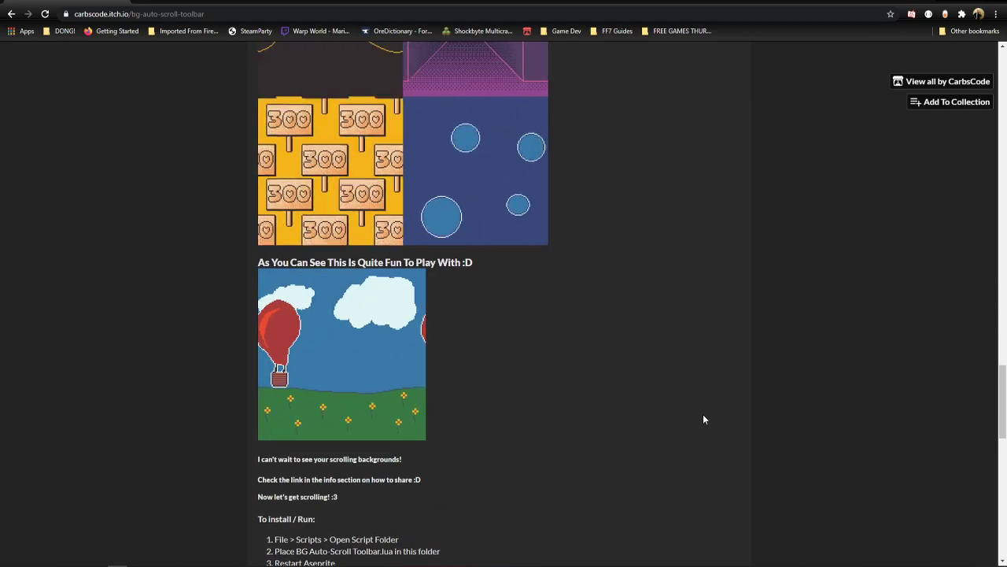
scroll(703, 414, "down", 2)
scroll(714, 286, "up", 20)
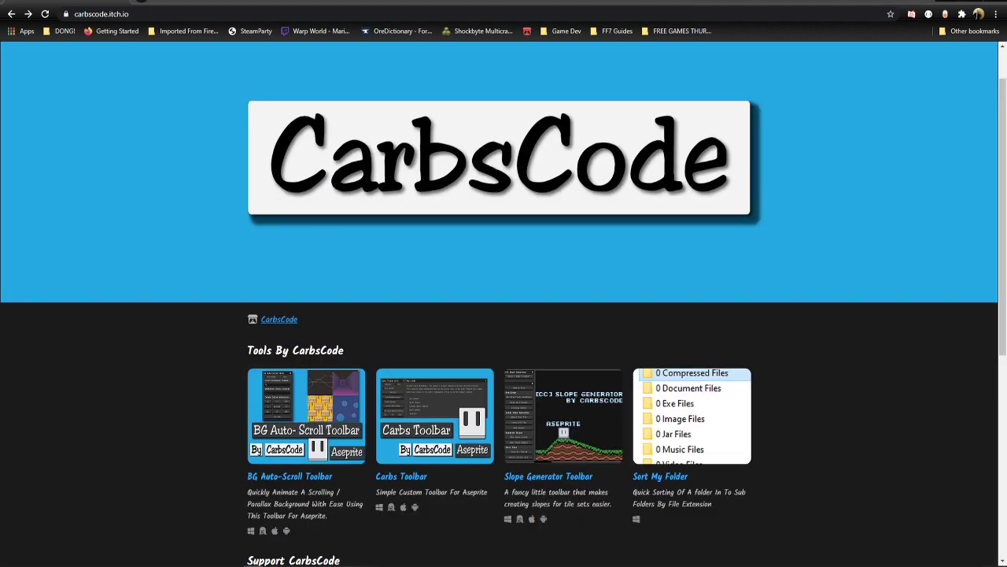
Step: Reopen the BG Auto-Scroll Toolbar page from the creator's profile and view its download section
left_click(338, 425)
scroll(630, 323, "down", 1)
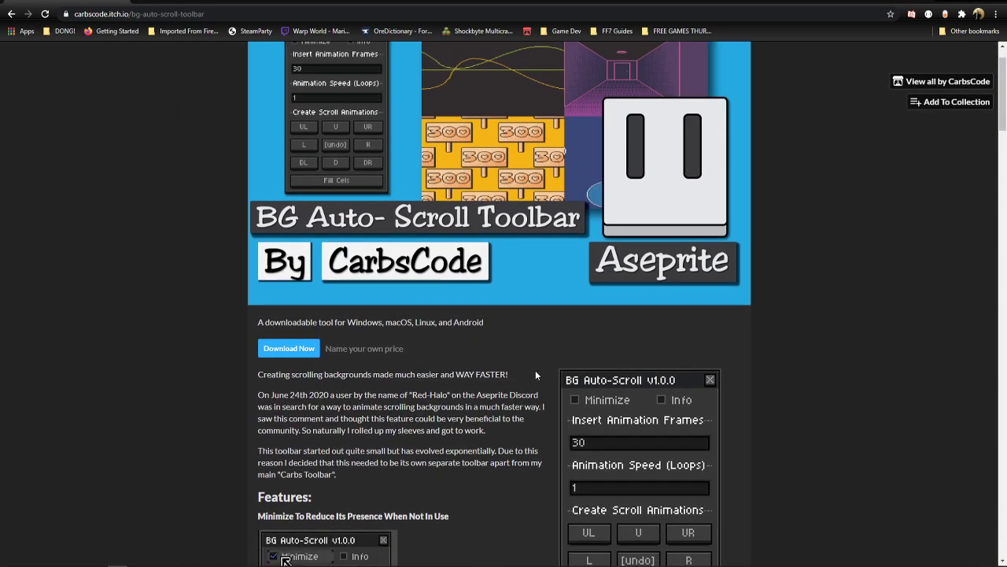
left_click_drag(1006, 177, 1006, 151)
left_click(538, 307)
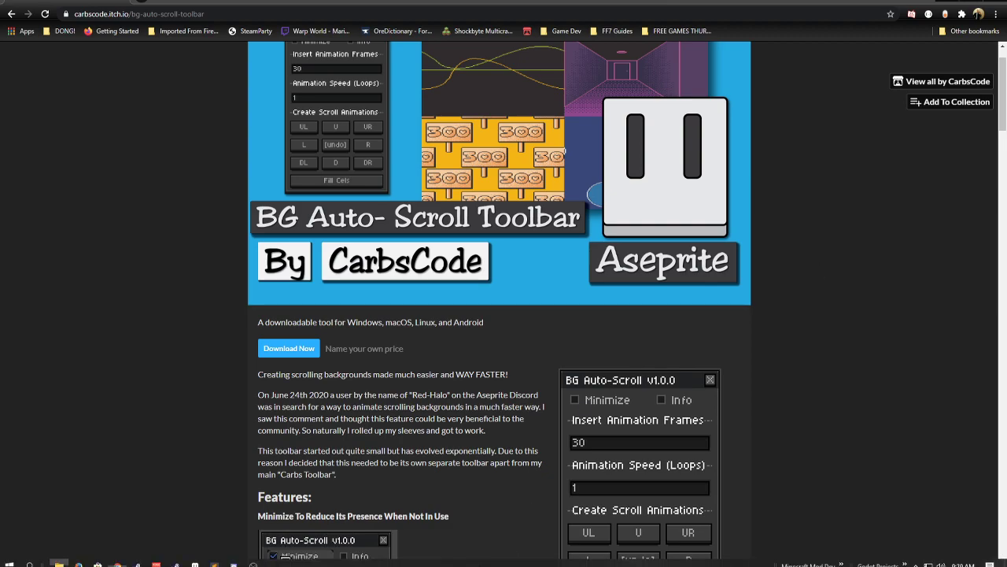
Step: Switch to Aseprite, open its scripts folder and add BG Auto-Scroll Toolbar.lua to it
left_click(215, 559)
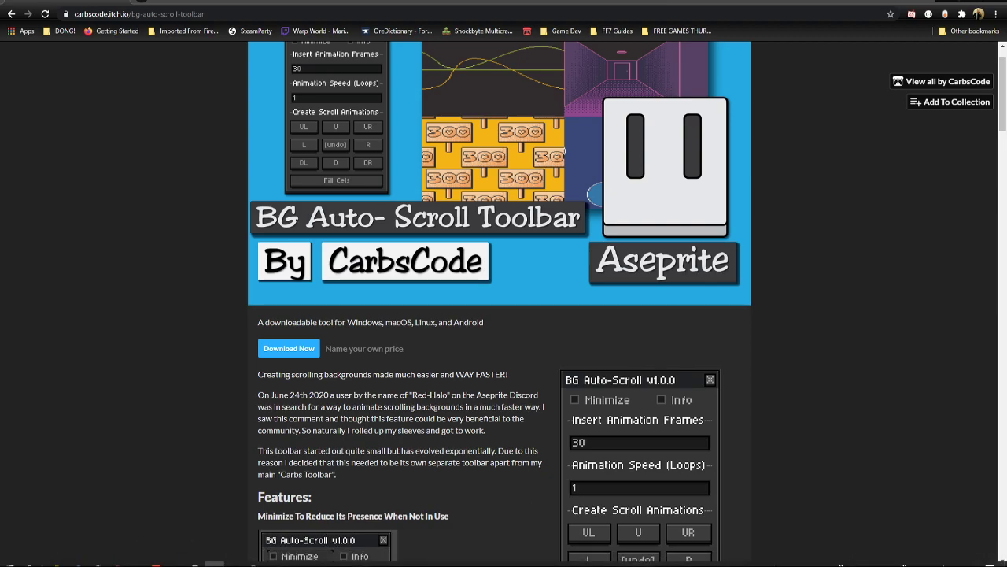
left_click(195, 559)
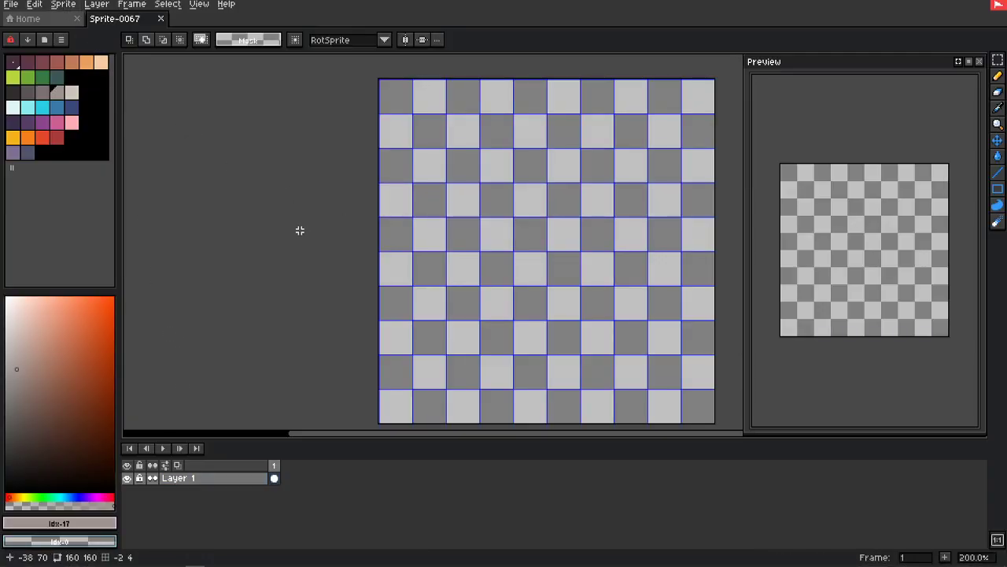
left_click(20, 17)
left_click(114, 20)
left_click(12, 5)
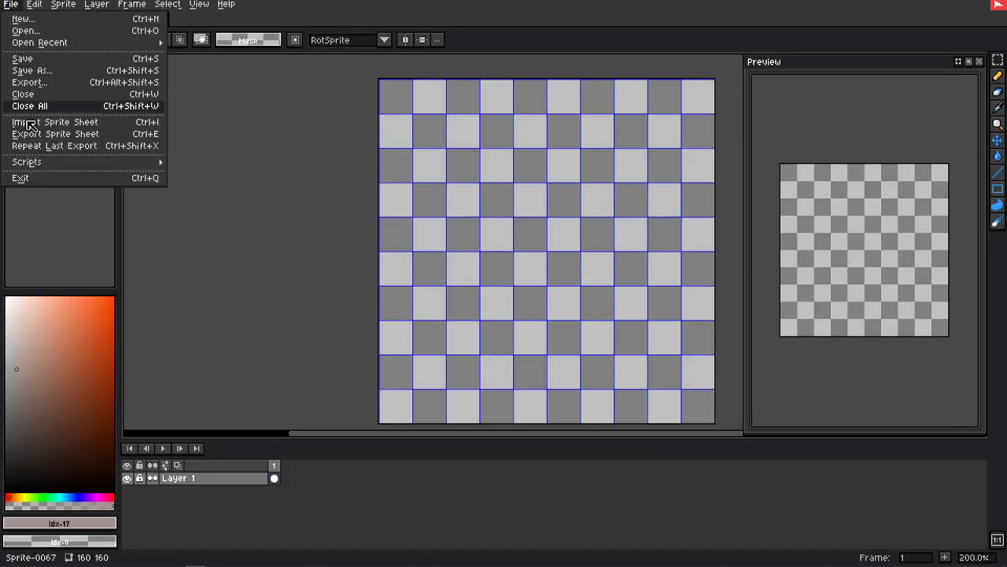
mouse_move(45, 168)
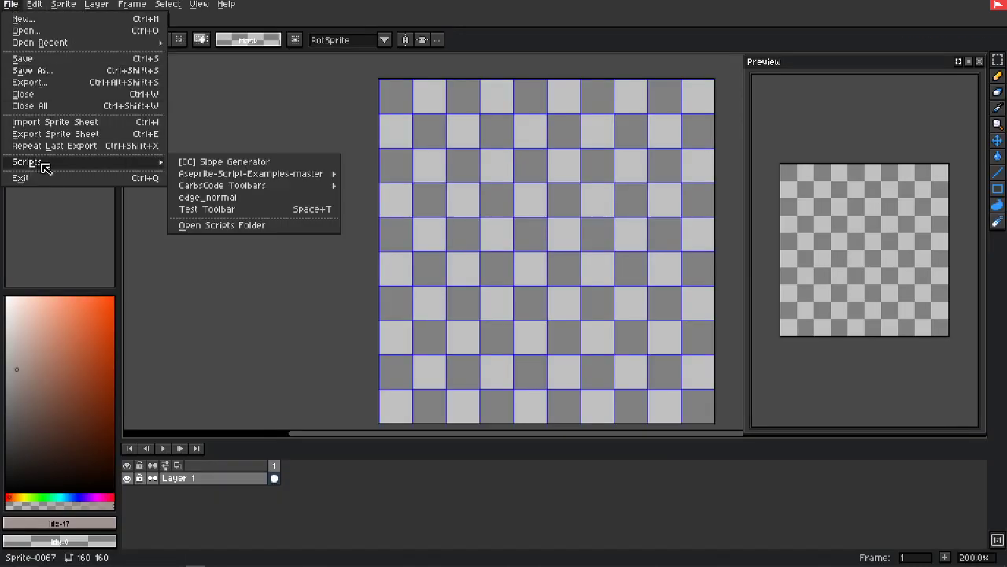
left_click(250, 226)
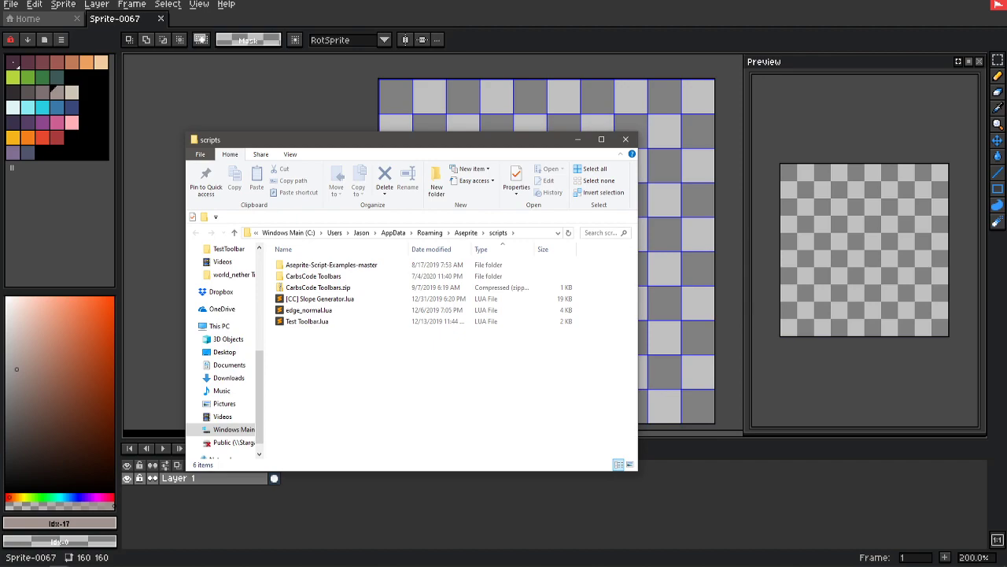
left_click_drag(1000, 307, 330, 401)
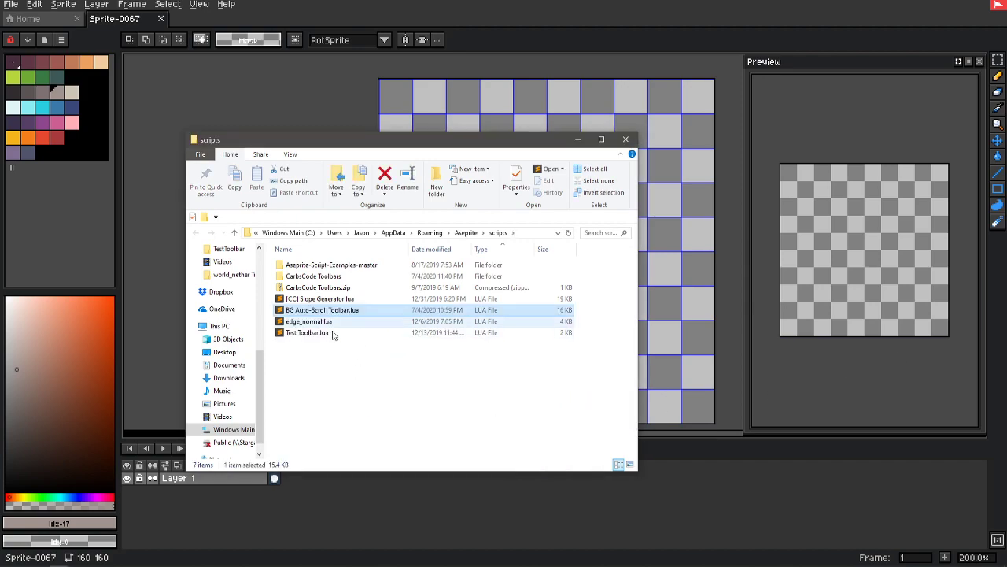
left_click(626, 139)
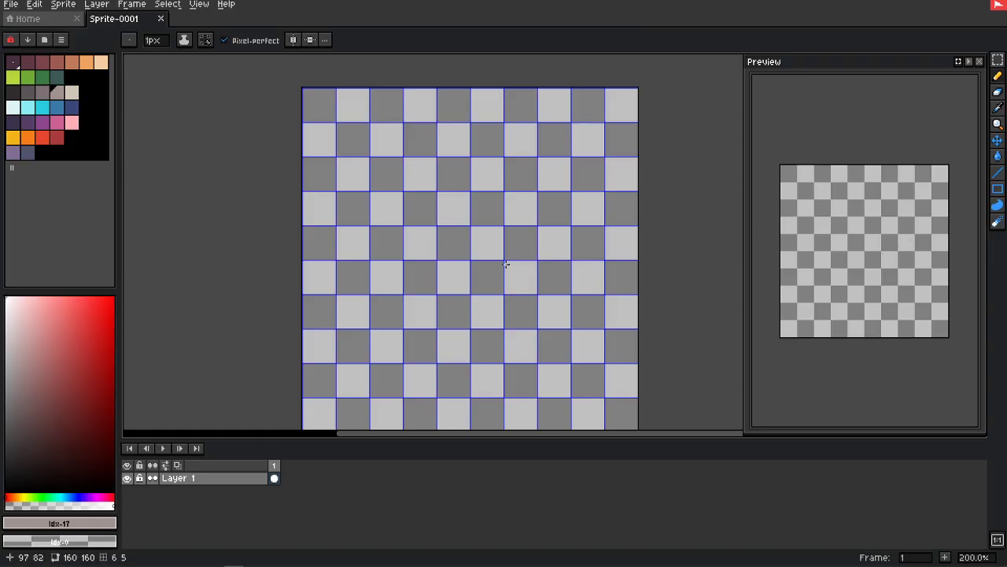
Step: Run the newly installed BG Auto-Scroll Toolbar script and close its dialog
left_click(11, 4)
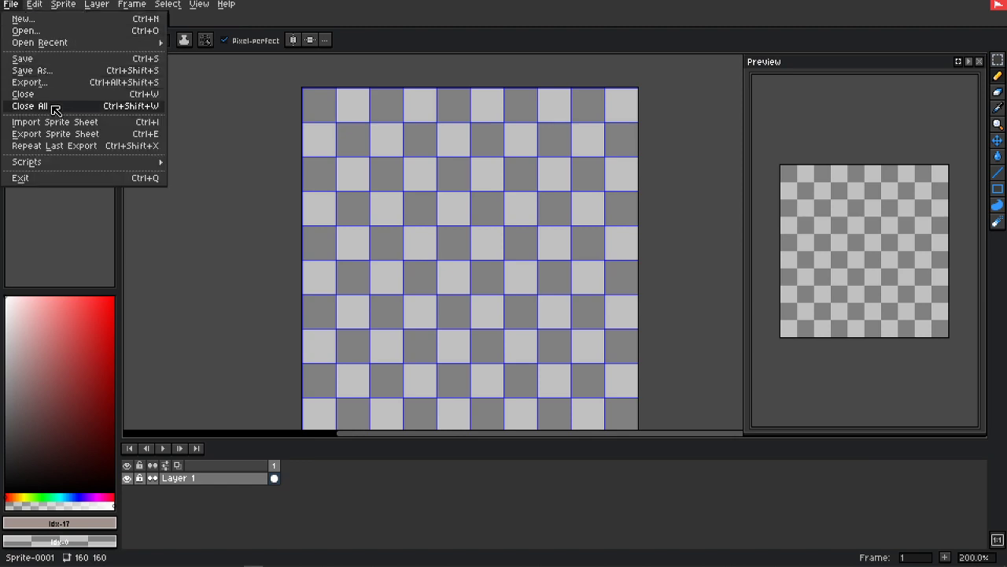
mouse_move(79, 159)
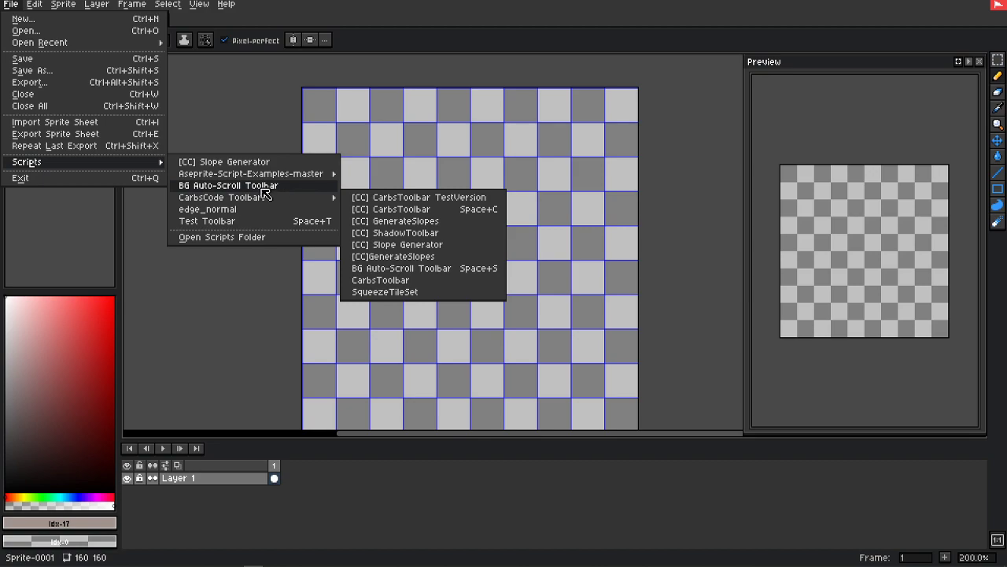
left_click(263, 187)
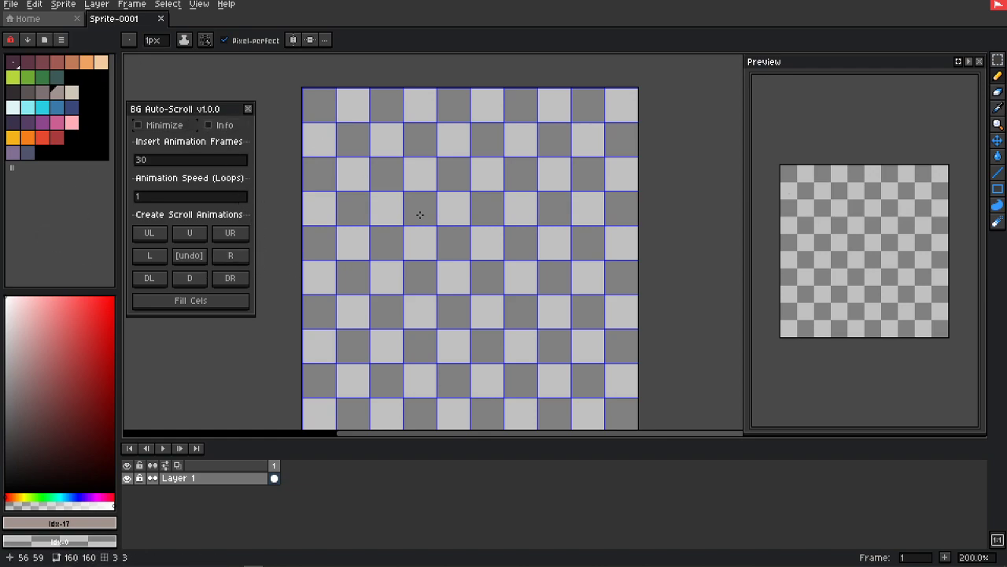
left_click(248, 108)
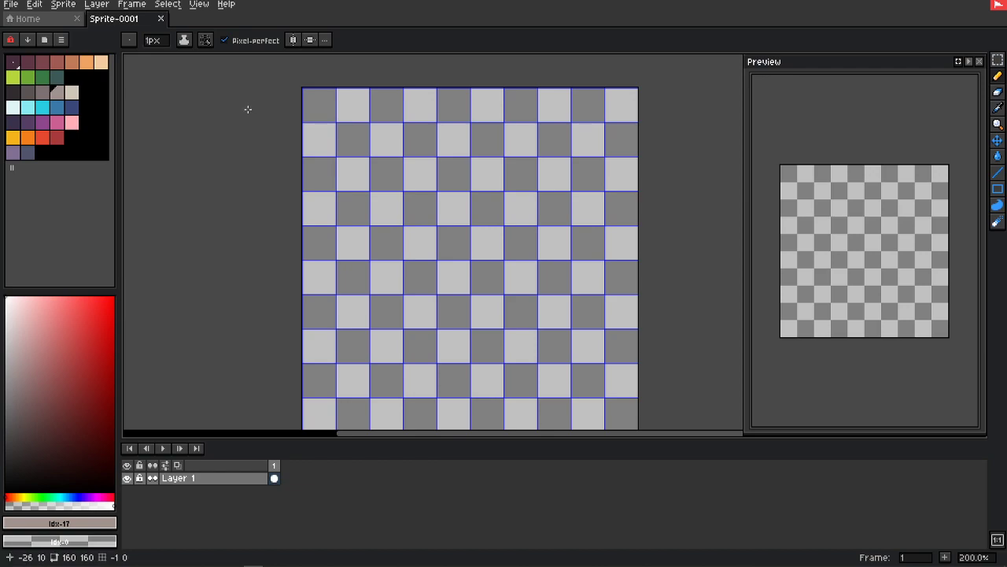
Step: Test the Space+S shortcut by launching the BG Auto-Scroll toolbar and closing it again twice
key("space")
key("shift+space")
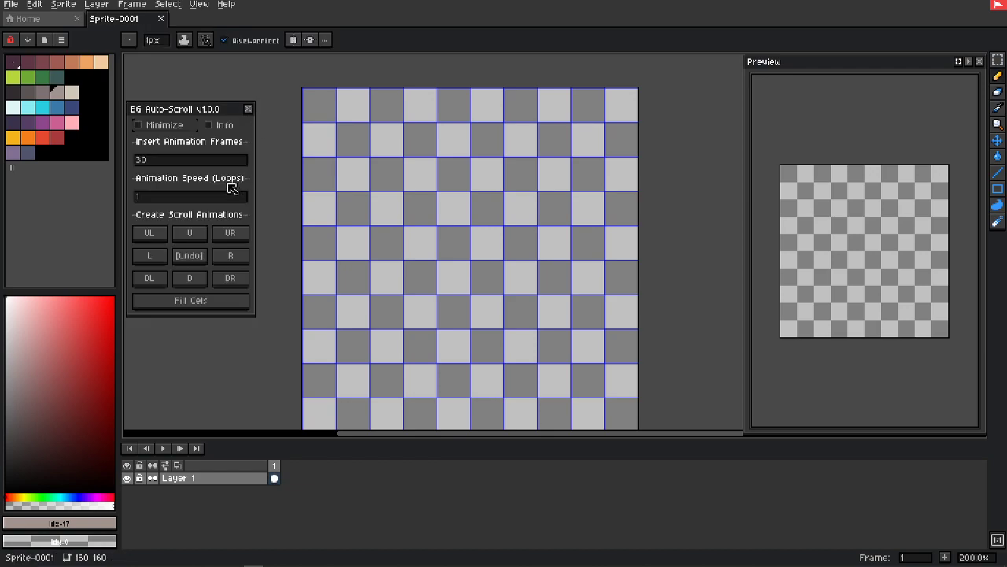
left_click(249, 110)
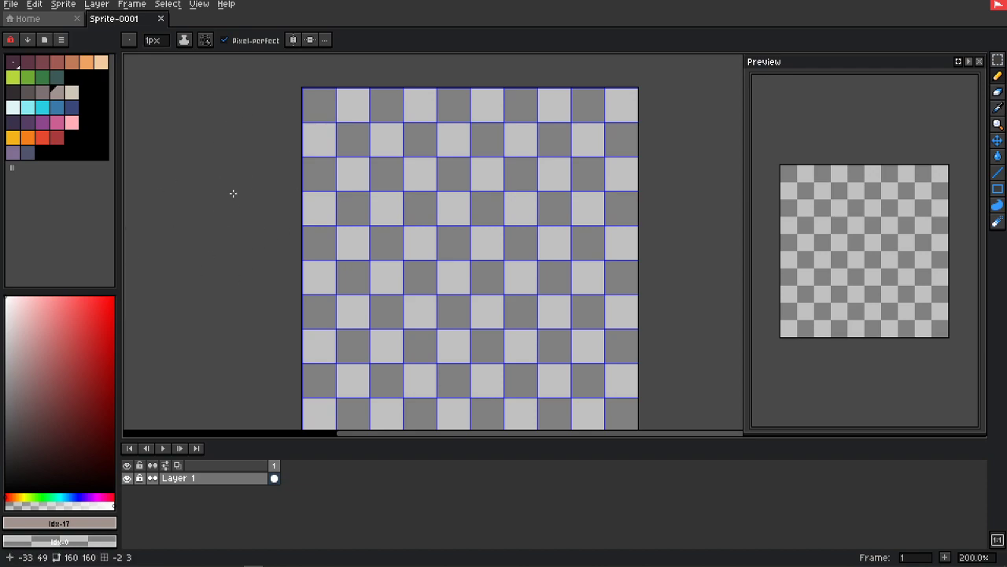
key("shift+space")
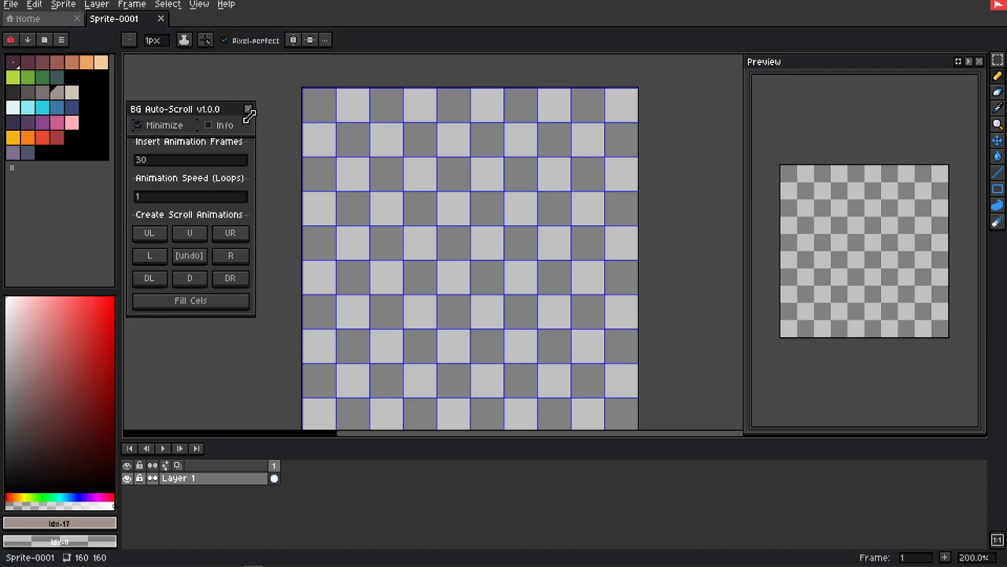
left_click(250, 111)
Step: Test the Space+C shortcut by launching the Carbs Toolbar and closing it again twice
key("ctrl+space")
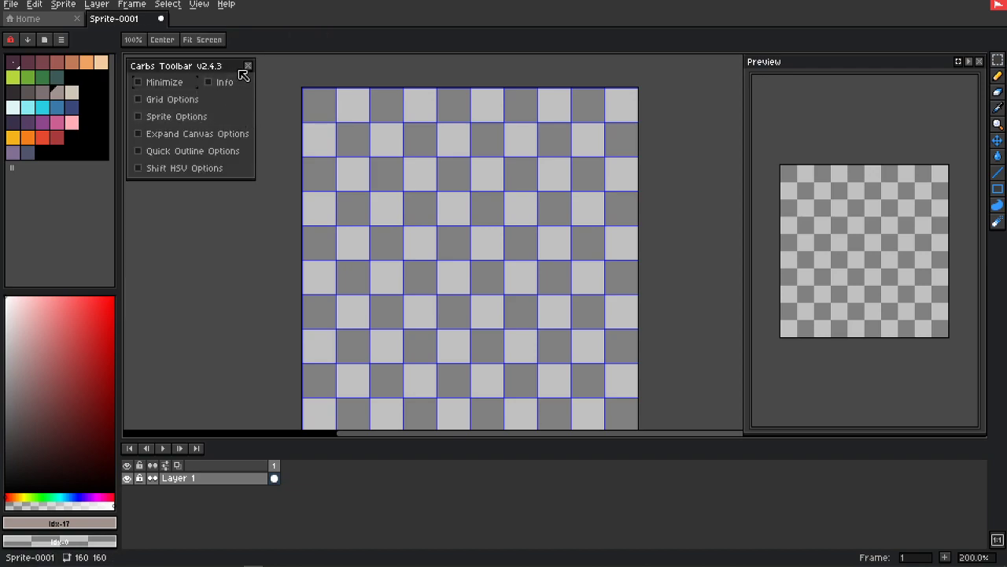
left_click(248, 66)
key("ctrl+space")
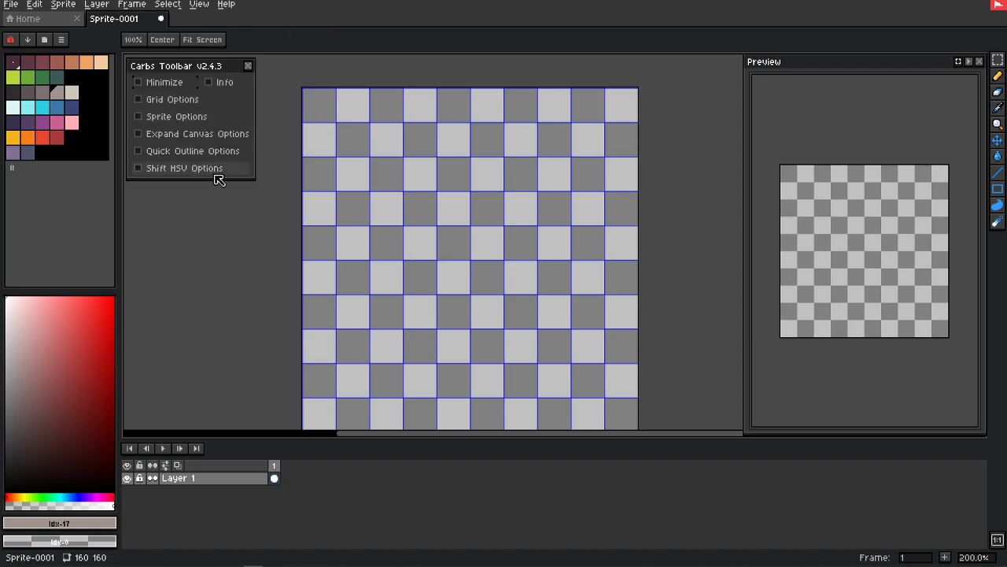
left_click(249, 67)
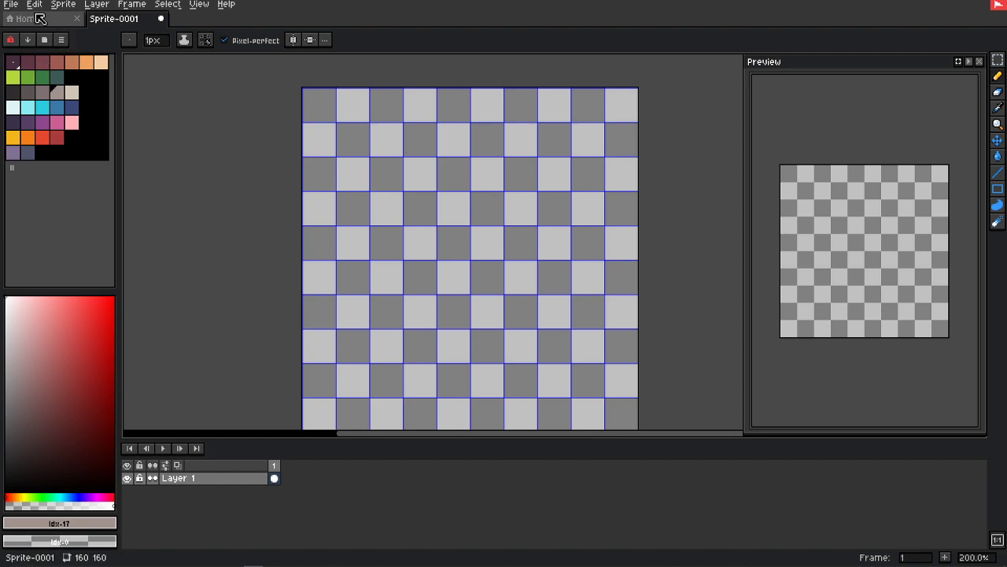
Step: Assign the Space+G keyboard shortcut to the [CC] Slope Generator script under CarbsCode Toolbars and save the shortcut settings
left_click(35, 5)
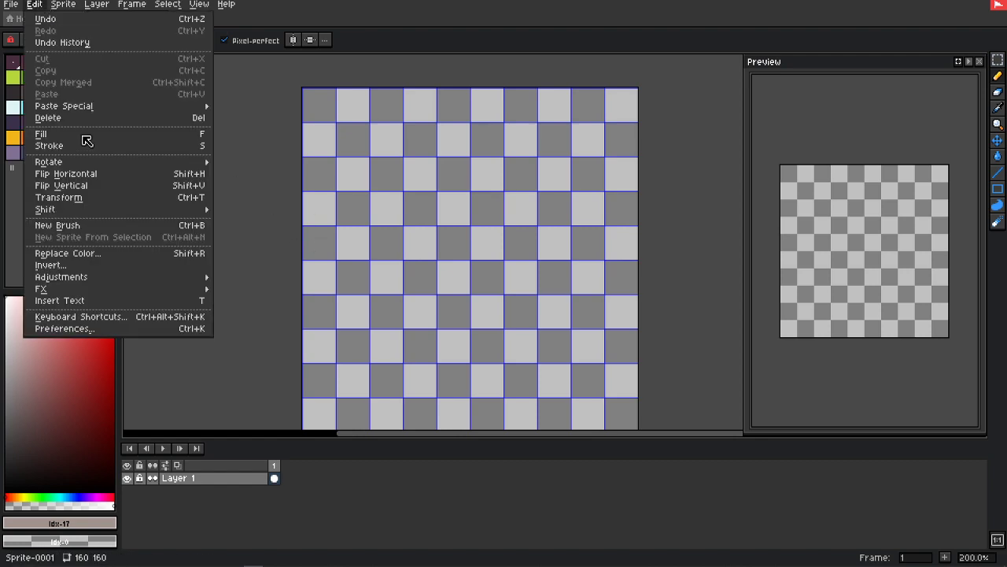
left_click(93, 315)
scroll(499, 320, "down", 4)
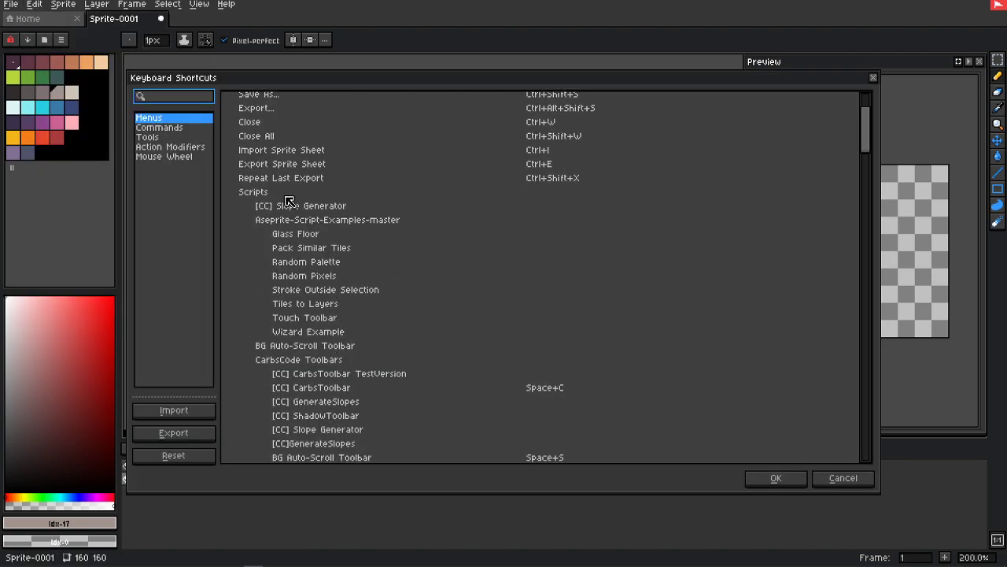
scroll(298, 244, "down", 2)
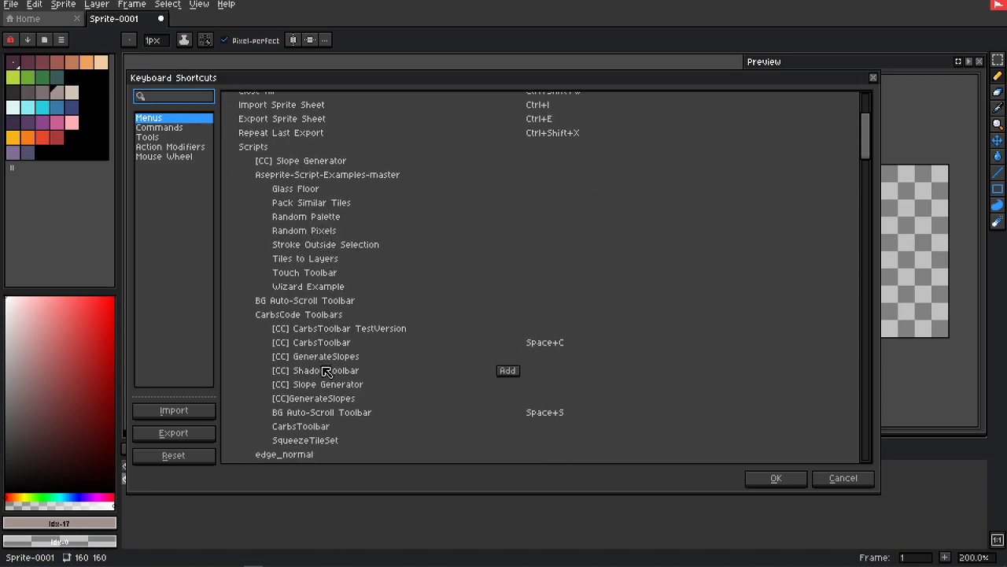
scroll(317, 339, "down", 1)
scroll(323, 319, "down", 1)
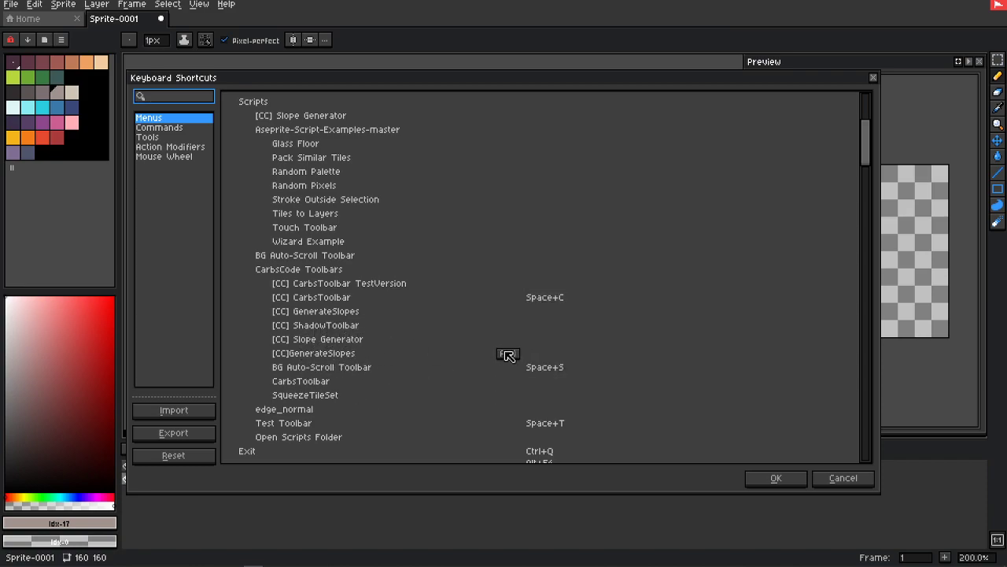
left_click(510, 346)
left_click(510, 344)
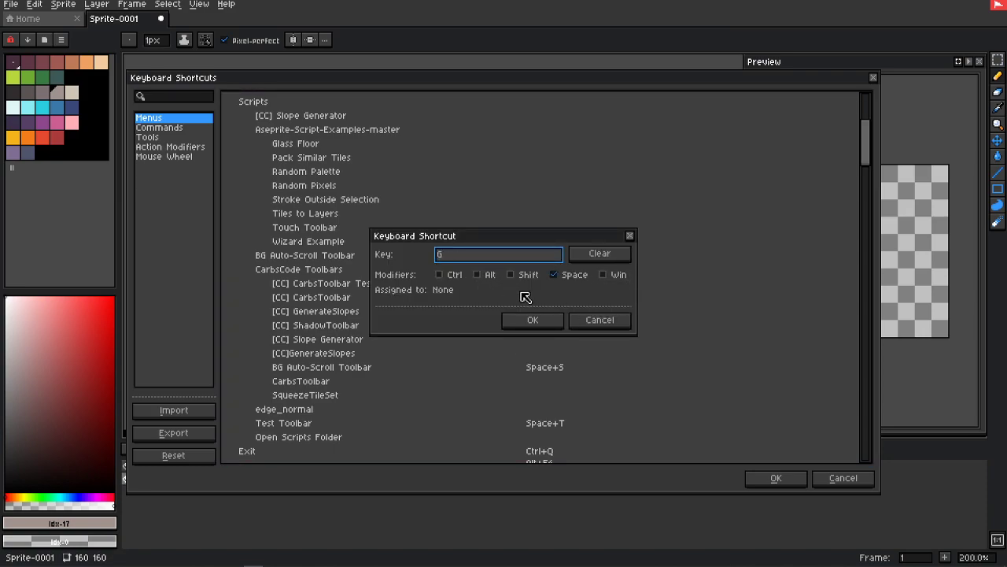
left_click(562, 319)
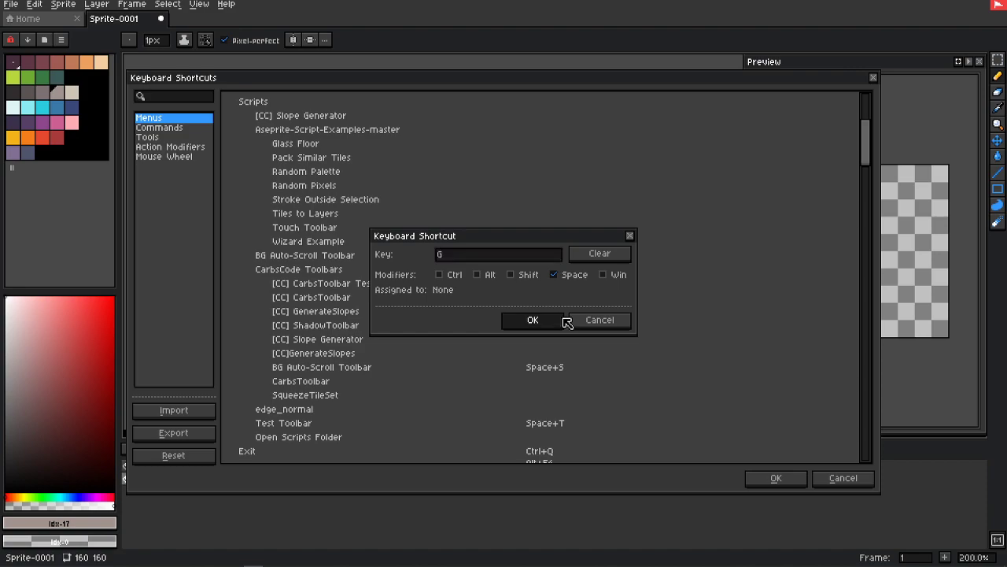
left_click(768, 477)
Step: Test the Space+G shortcut by launching the [CC] Slope Generator, showing and hiding its toolbar, and closing it
key("space+g")
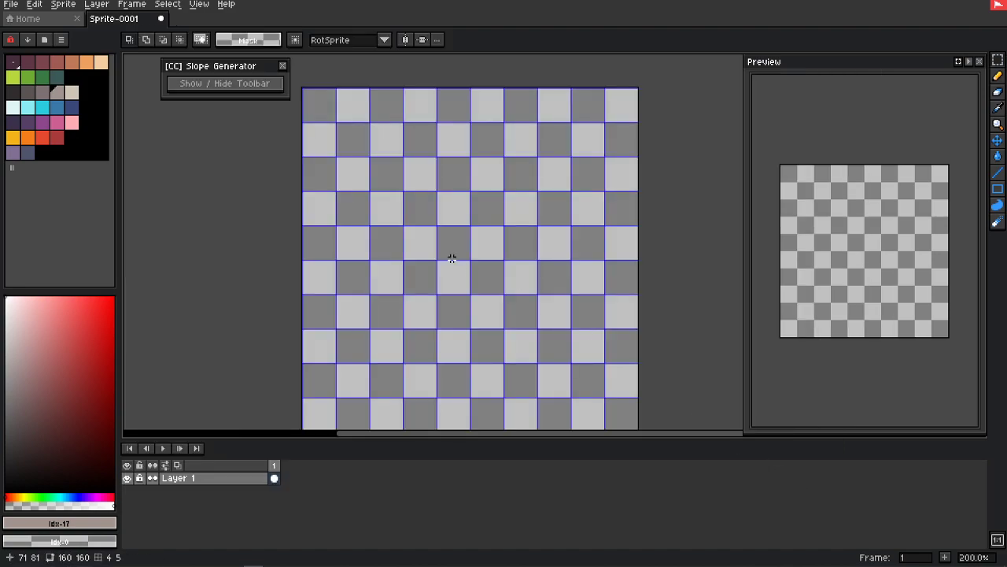
left_click(277, 85)
left_click(277, 85)
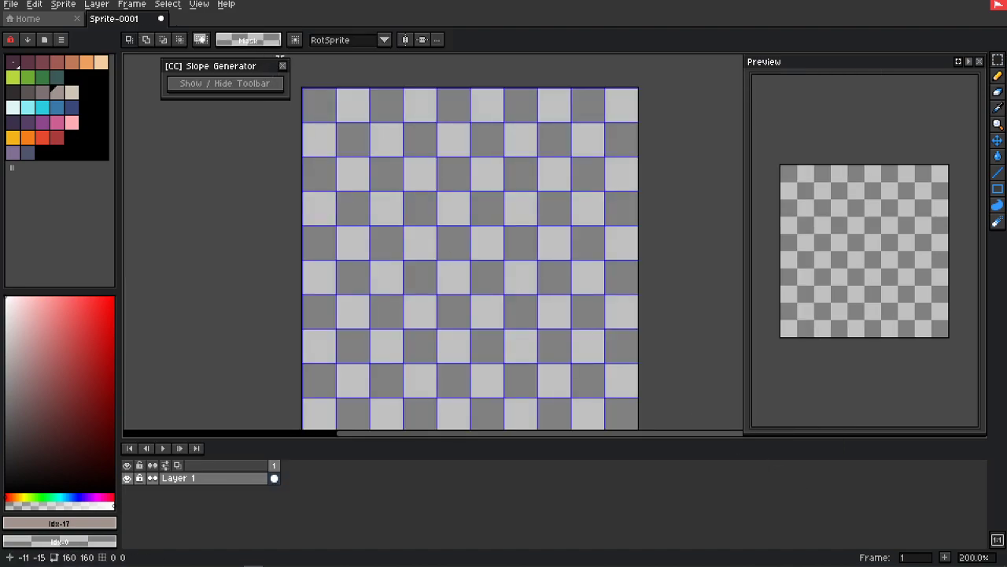
left_click(283, 67)
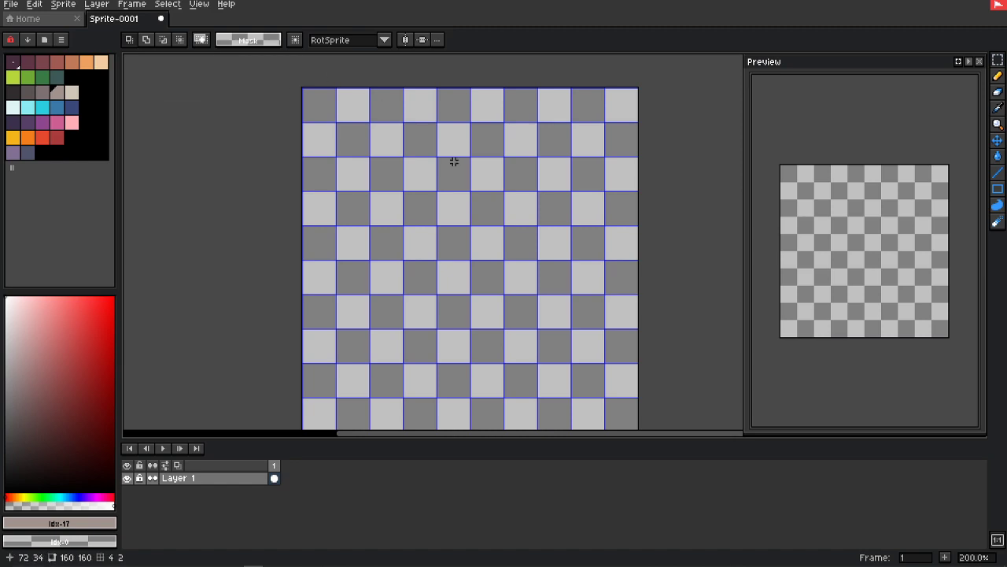
Step: Test the Space+S and Space+C shortcuts again by launching the BG Auto-Scroll and Carbs toolbars and closing each one
key("space+b")
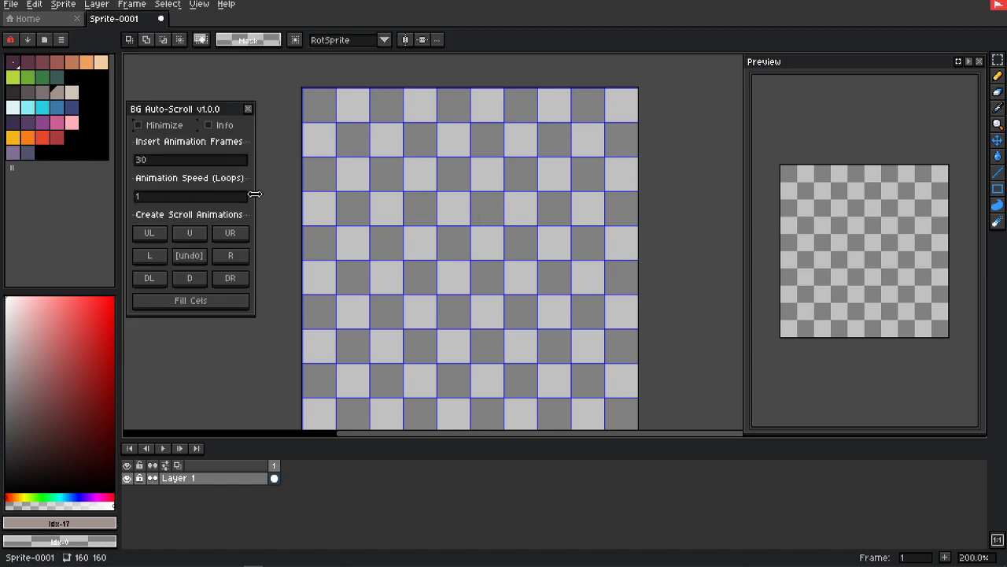
left_click(250, 109)
key("space+b")
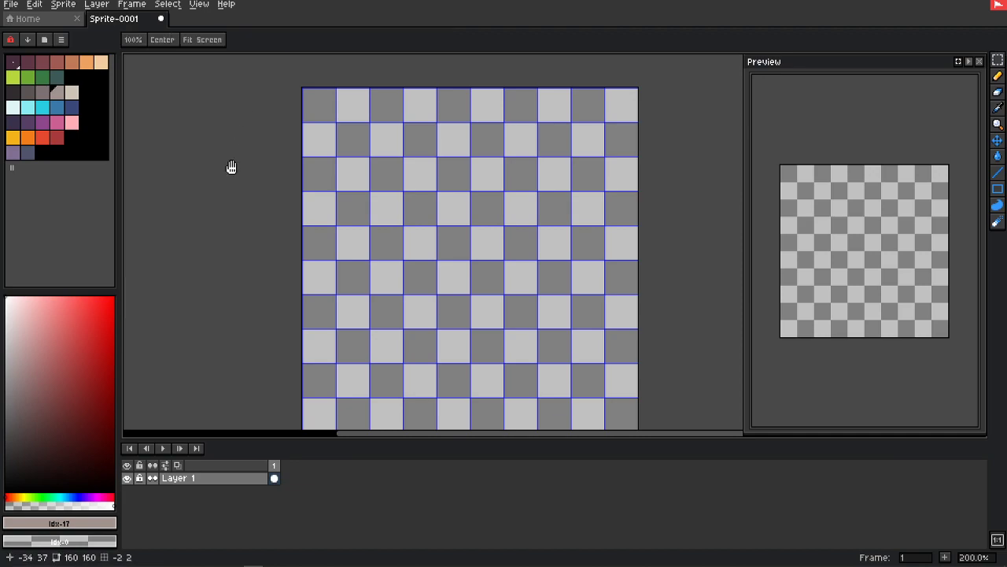
key("space")
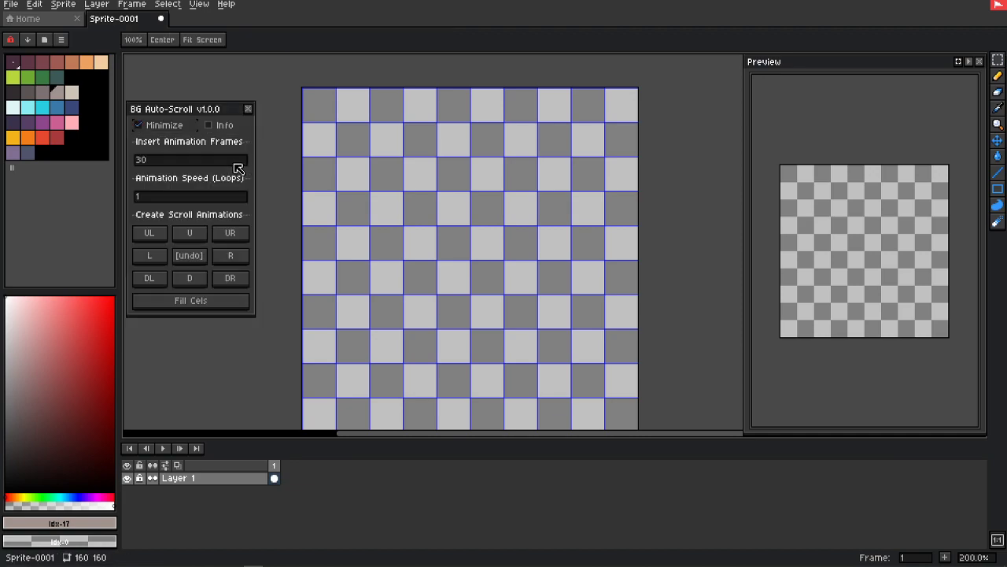
key("space+c")
left_click(248, 68)
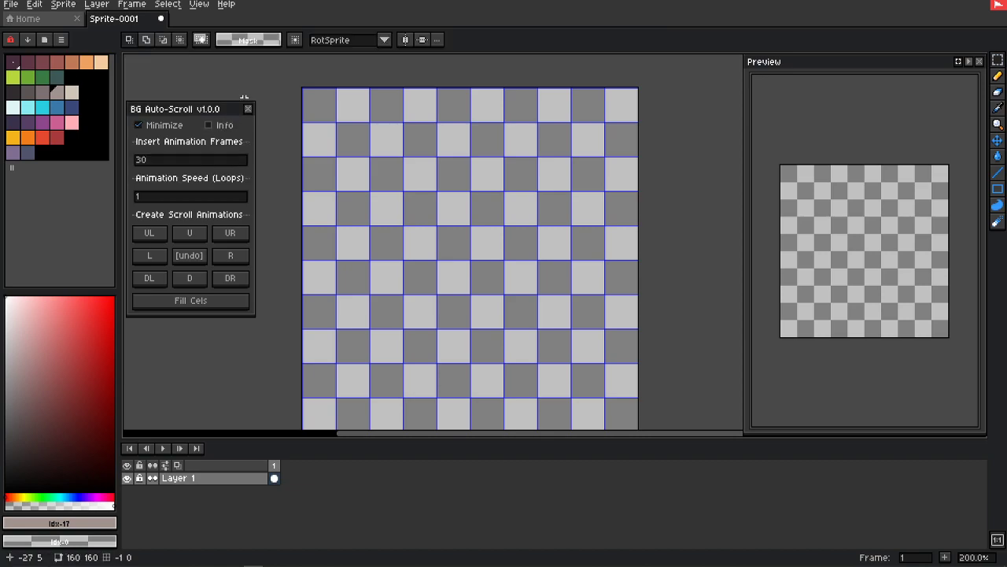
left_click(250, 110)
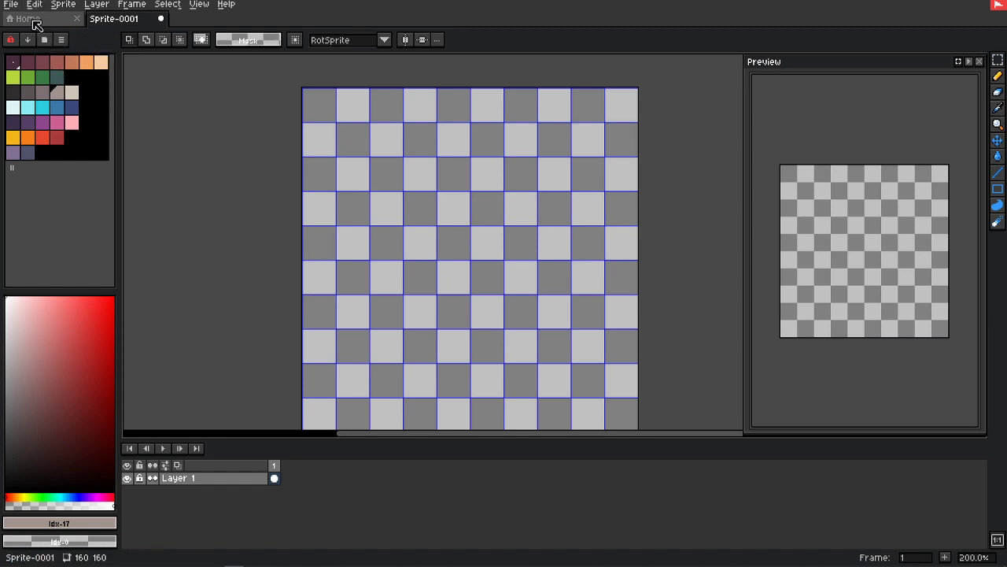
Step: Open Mountian Scene Night.aseprite from the Pictures folder
left_click(11, 4)
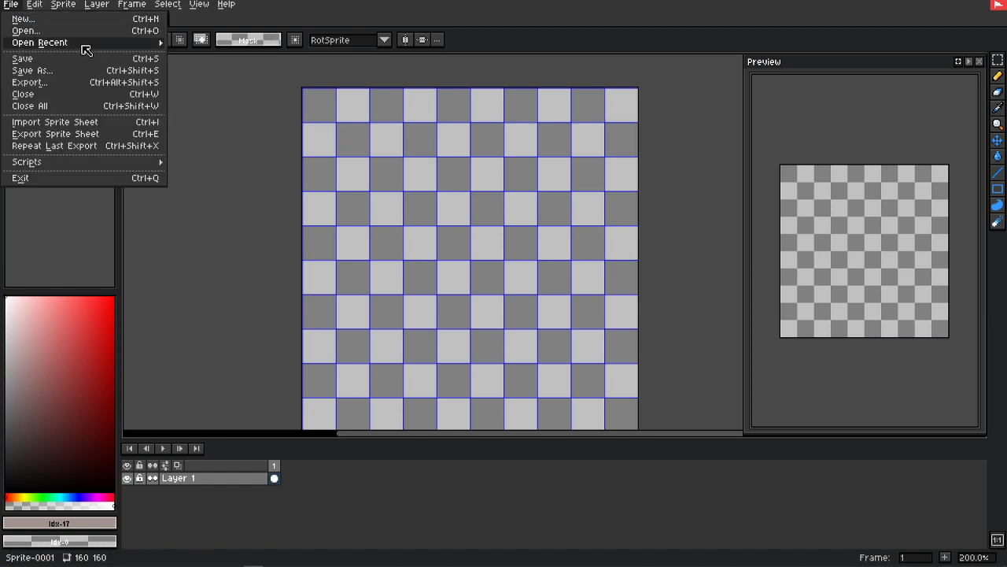
mouse_move(84, 44)
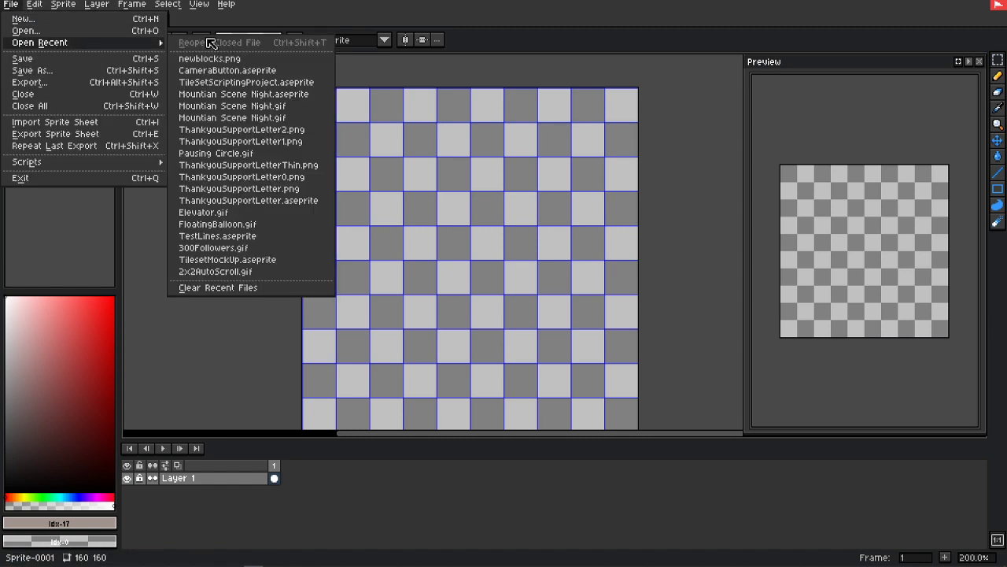
left_click(146, 33)
left_click(315, 211)
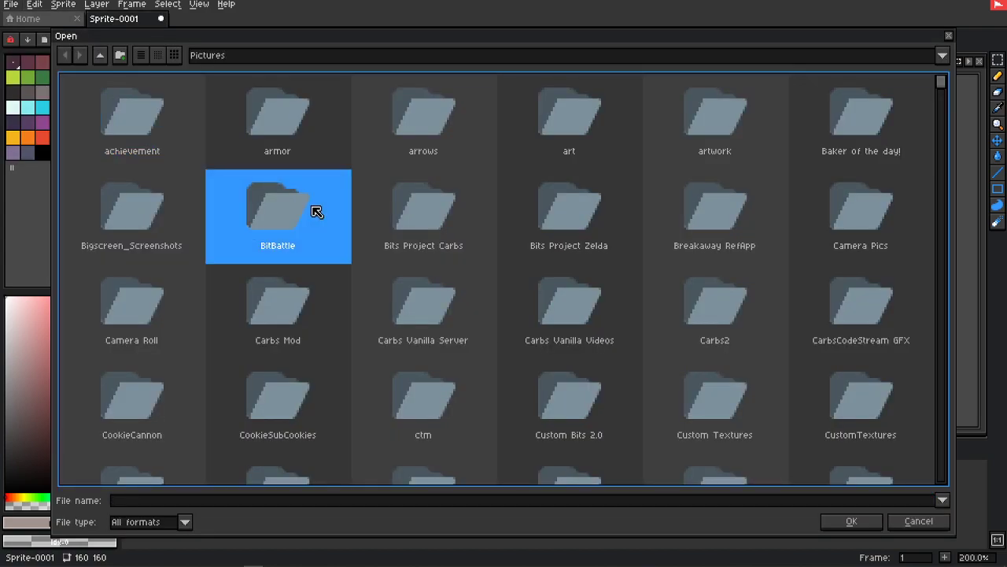
type("mou")
key("Return")
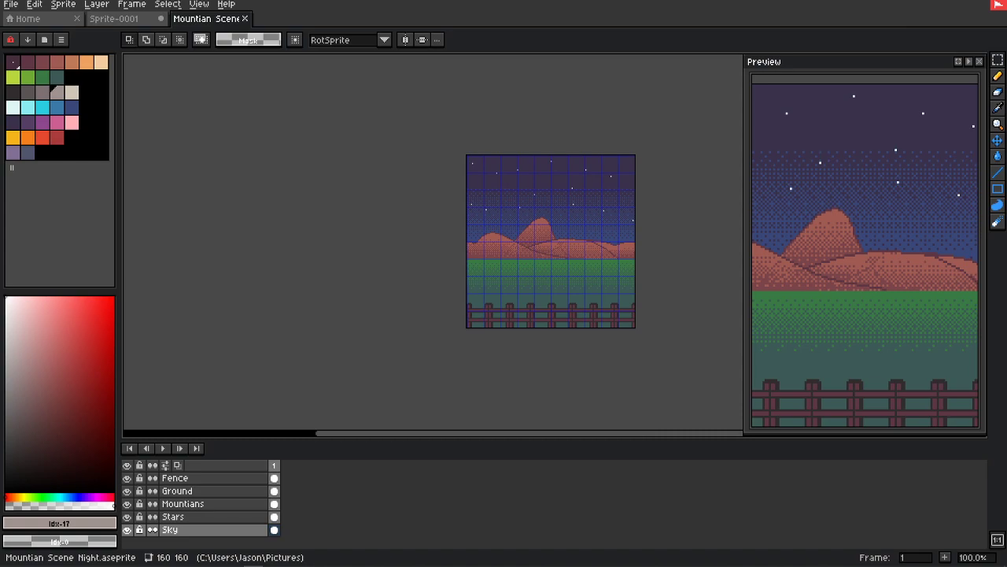
scroll(598, 294, "up", 1)
left_click_drag(591, 290, 521, 347)
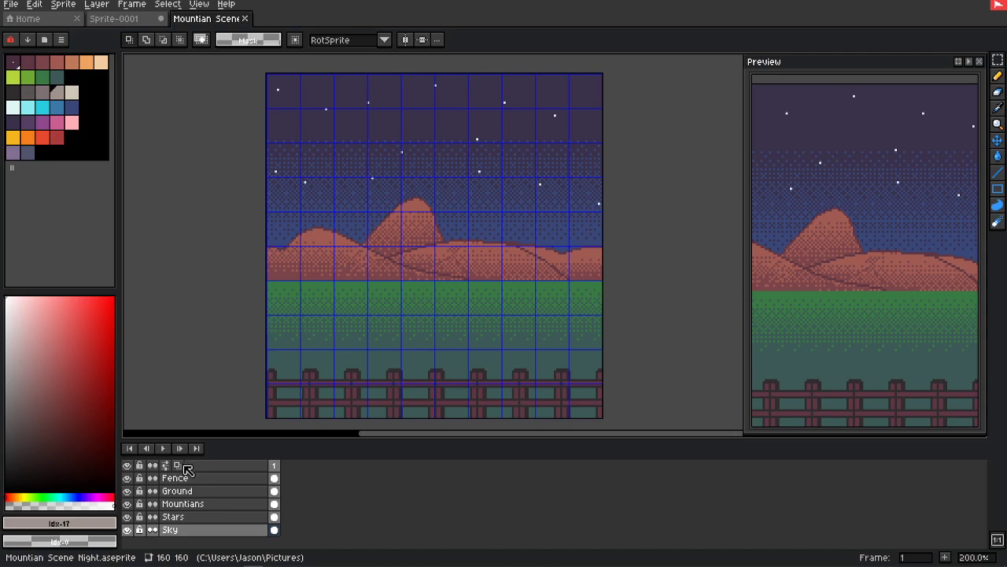
Step: Toggle the Fence, Ground and Mountians layers off and on in turn to examine what each contains
left_click(127, 478)
left_click(127, 478)
left_click(127, 490)
left_click(127, 490)
left_click(127, 491)
left_click(127, 492)
left_click(126, 504)
left_click(126, 504)
Step: Hide the Fence, Ground, Mountians and Stars layers, and toggle the Sky layer to examine it alone
left_click(127, 478)
left_click(126, 491)
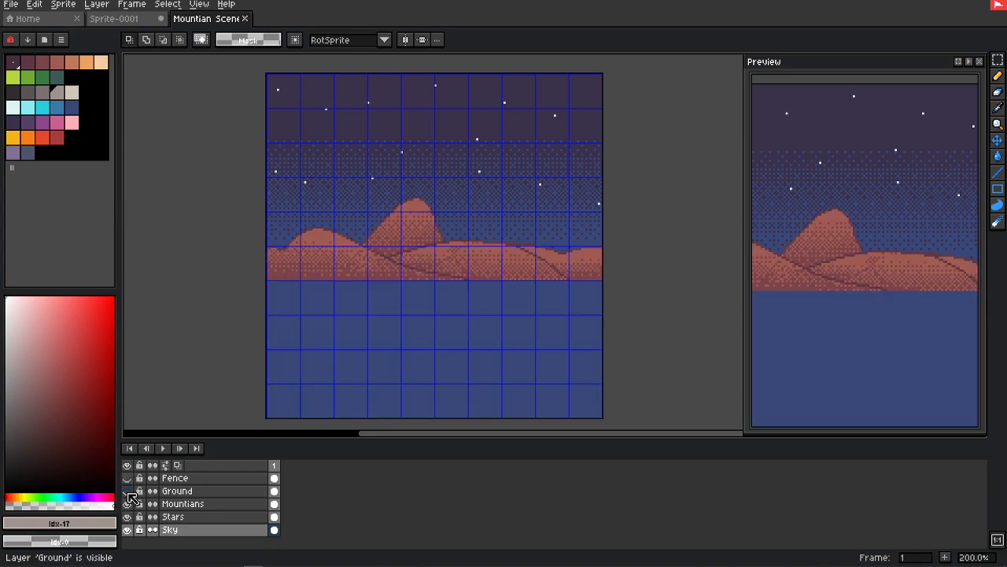
left_click(127, 503)
left_click(126, 516)
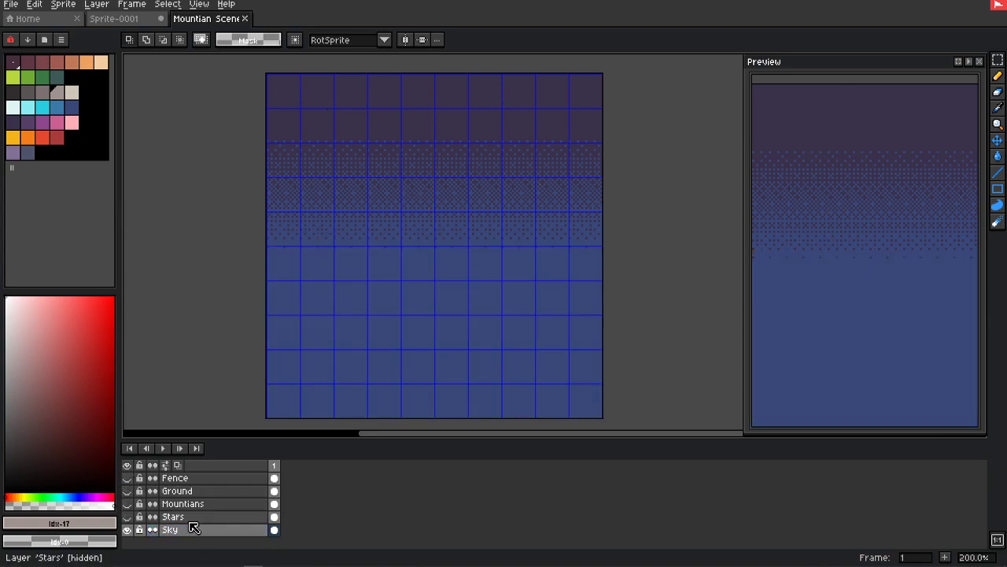
left_click(128, 529)
left_click(128, 528)
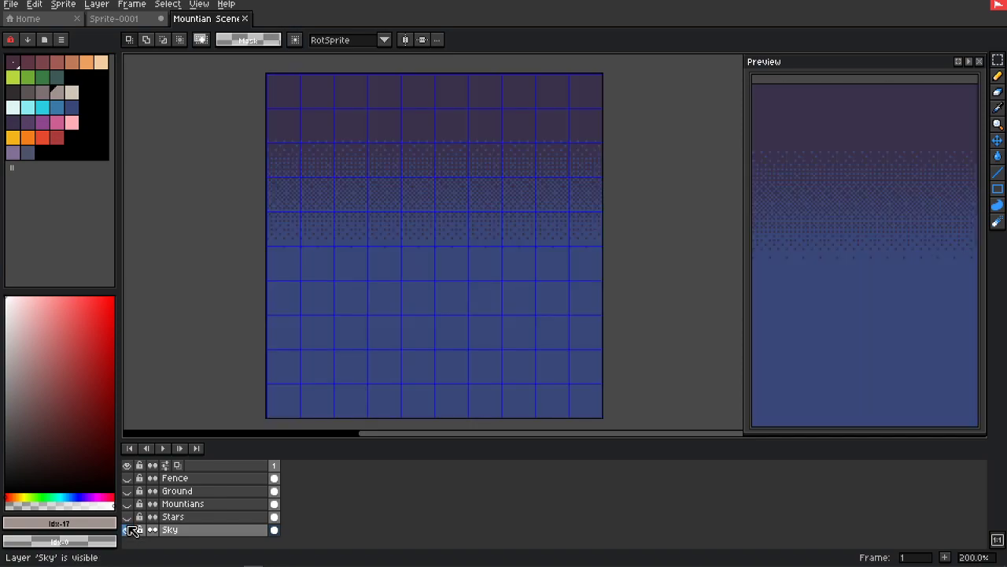
left_click(128, 530)
left_click(128, 530)
Step: Inspect the Stars, Mountians, Ground and Fence layers by toggling their visibility, and make all layers visible again
left_click(129, 517)
left_click(129, 505)
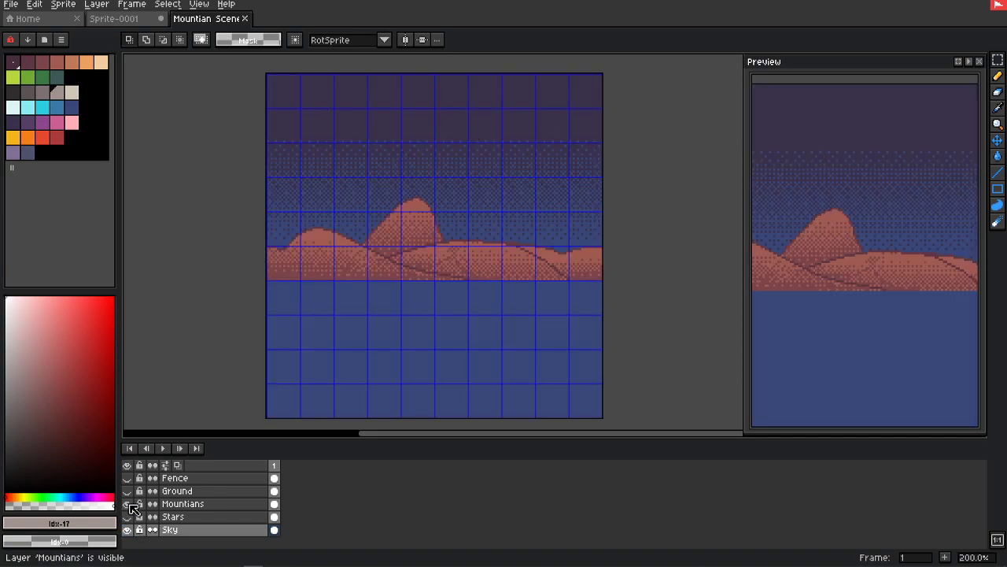
left_click(128, 529)
left_click(128, 504)
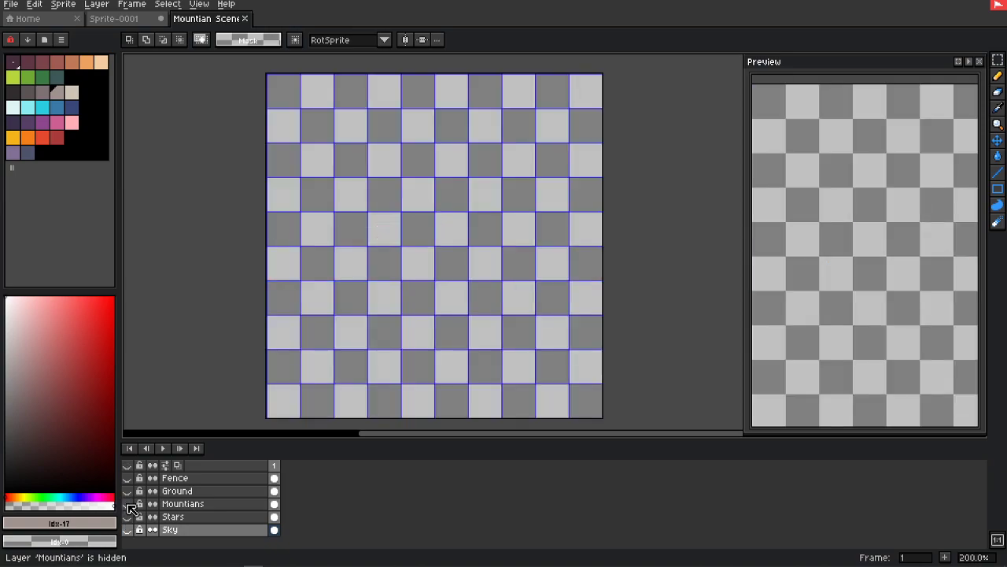
left_click(127, 490)
left_click(127, 490)
left_click(126, 478)
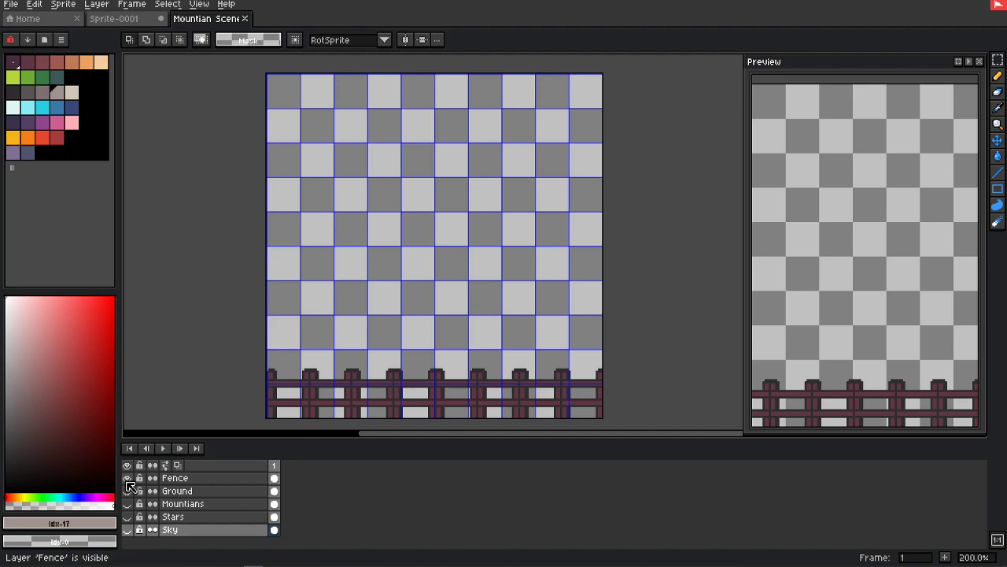
left_click(127, 478)
left_click(127, 464)
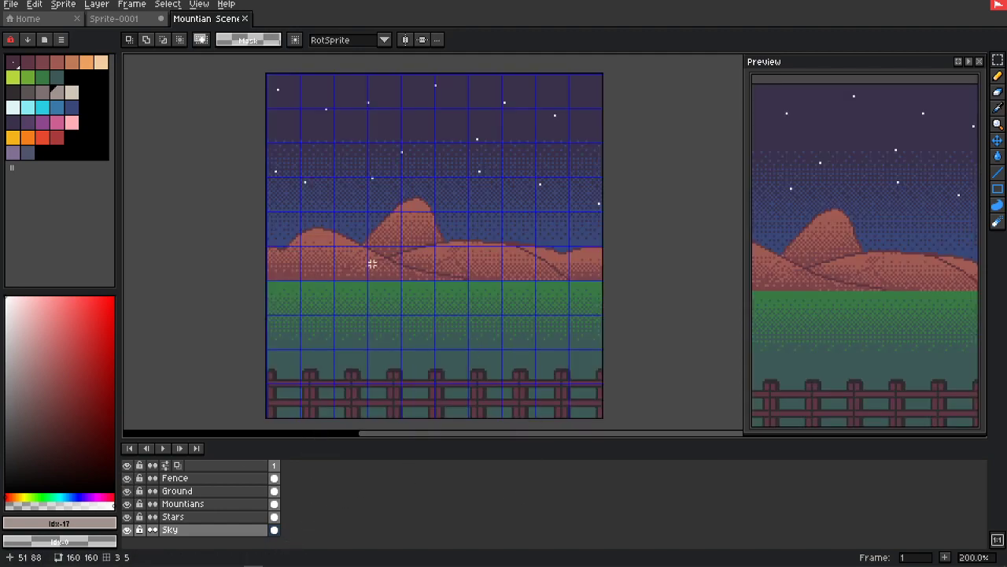
Step: Open the BG Auto-Scroll toolbar on the mountain scene and check where the script is listed among the installed scripts
left_click_drag(418, 261, 480, 269)
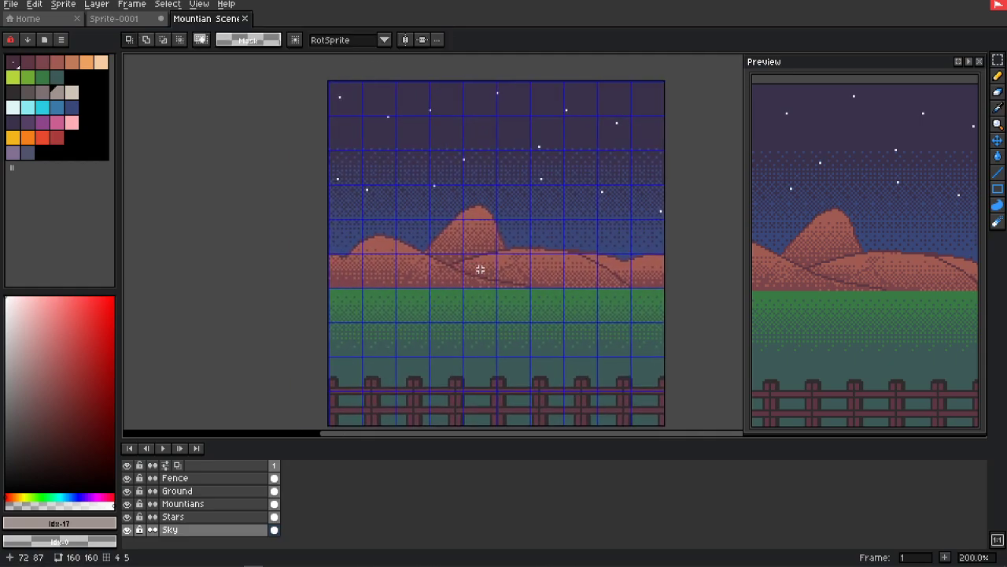
key("ctrl+b")
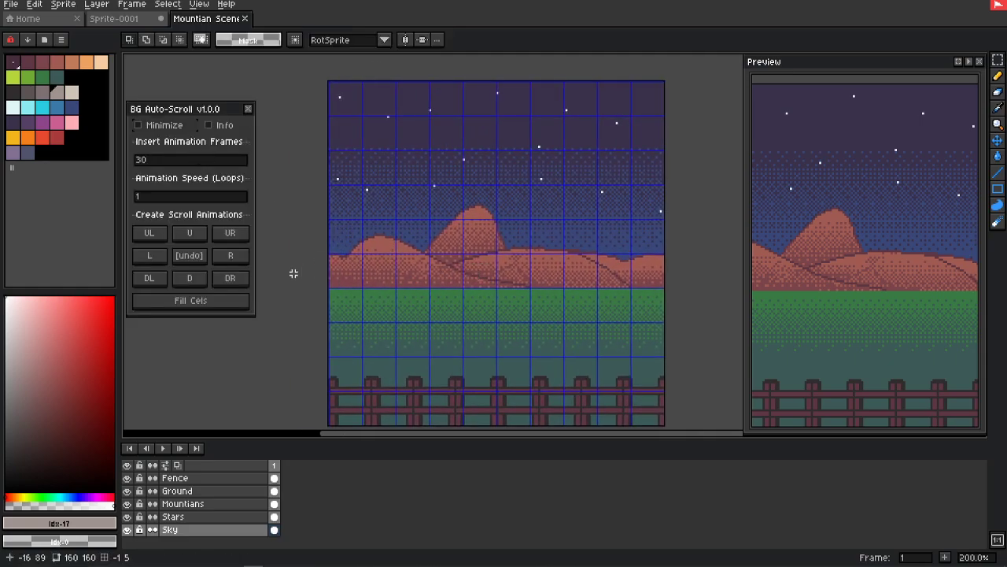
left_click(11, 4)
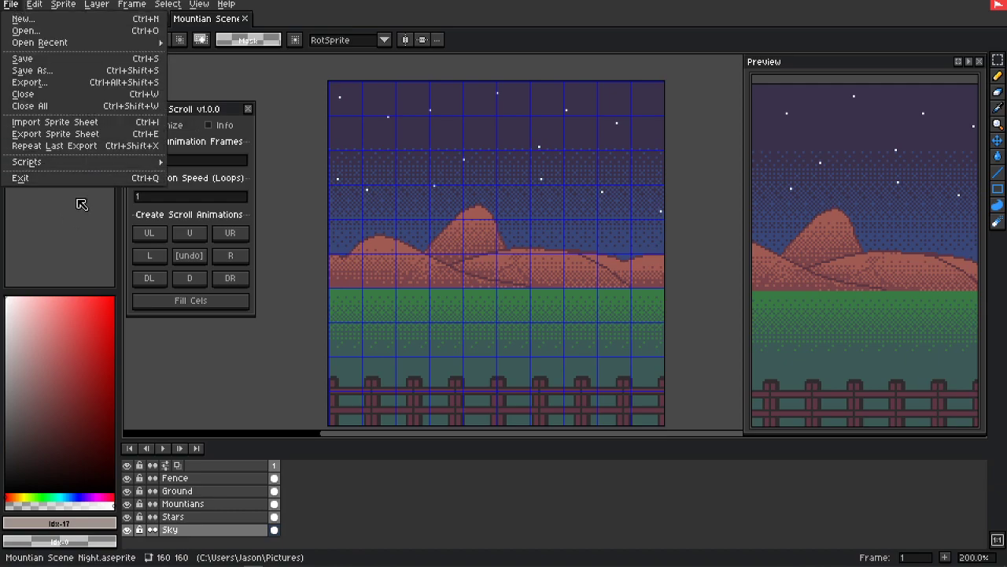
mouse_move(97, 167)
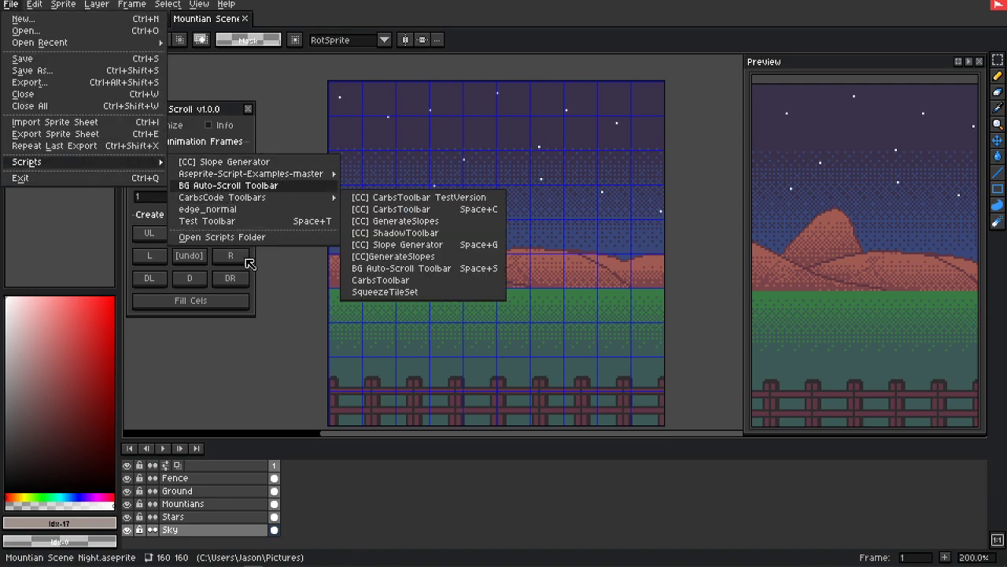
left_click(250, 338)
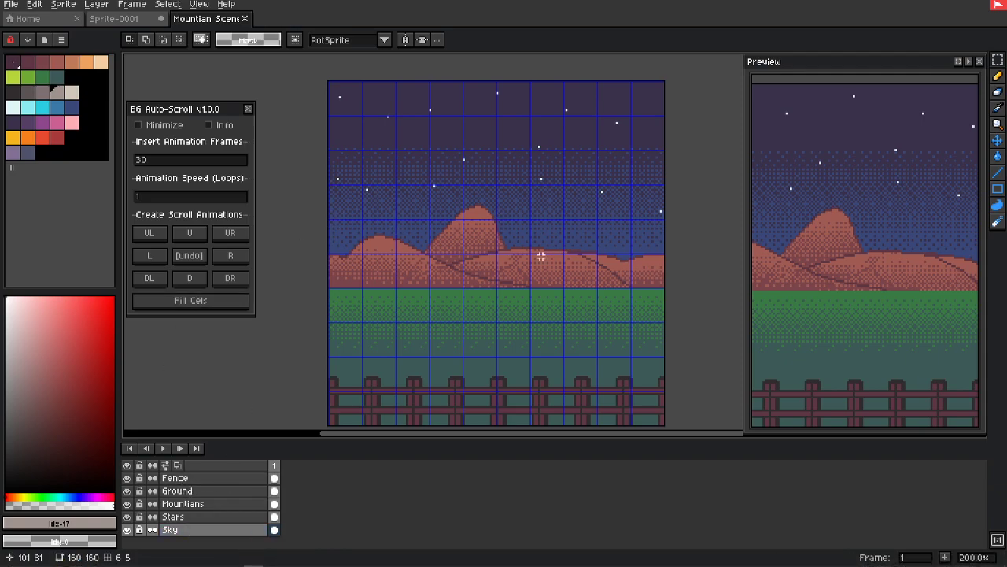
Step: Set the number of animation frames to insert to 160 and select the Sky layer's cel in frame 1
left_click(195, 162)
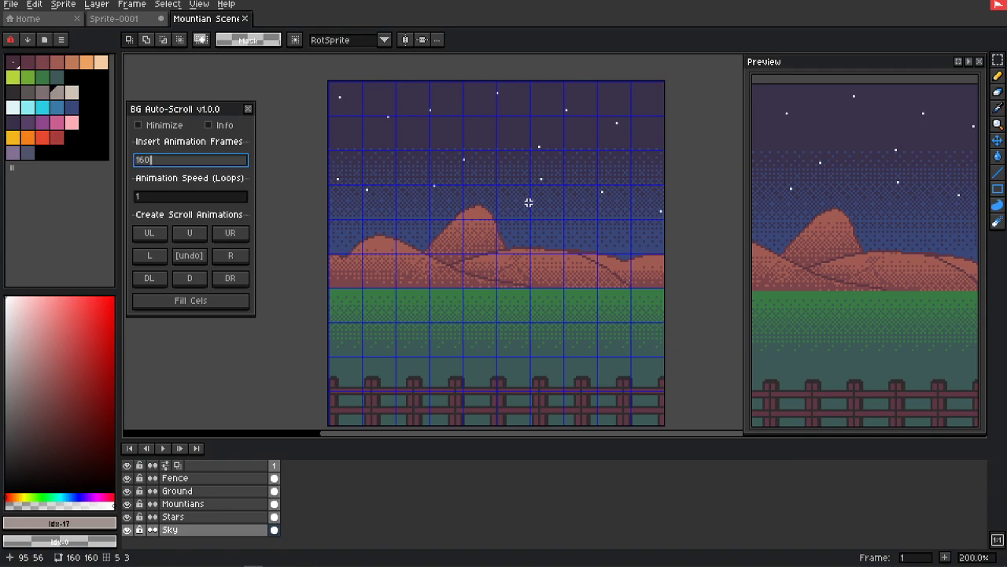
left_click(183, 531)
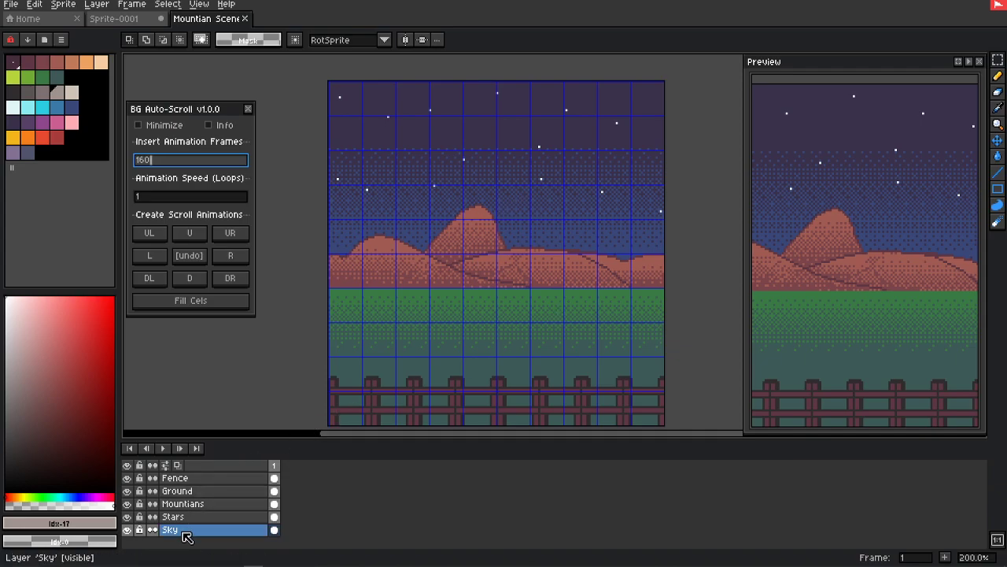
left_click(180, 537)
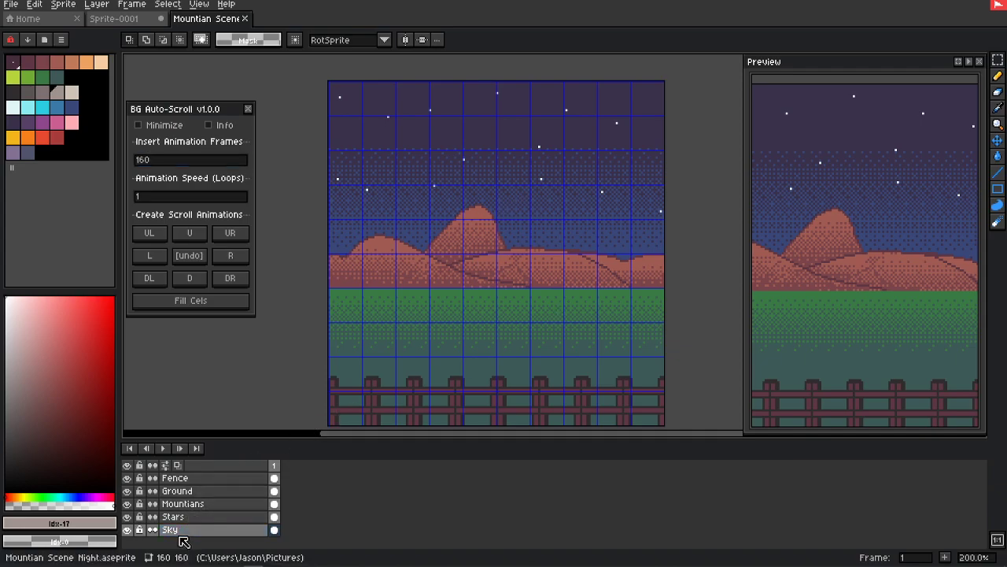
left_click(272, 530)
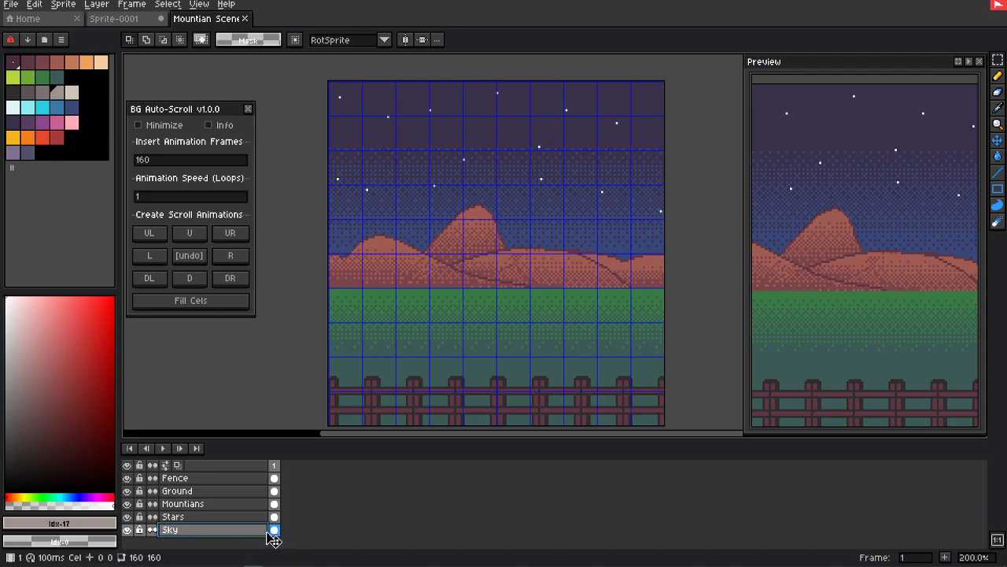
Step: Create a left-scrolling animation for the Sky layer over 160 frames at 1 loop, and play it in a widened preview
left_click(162, 266)
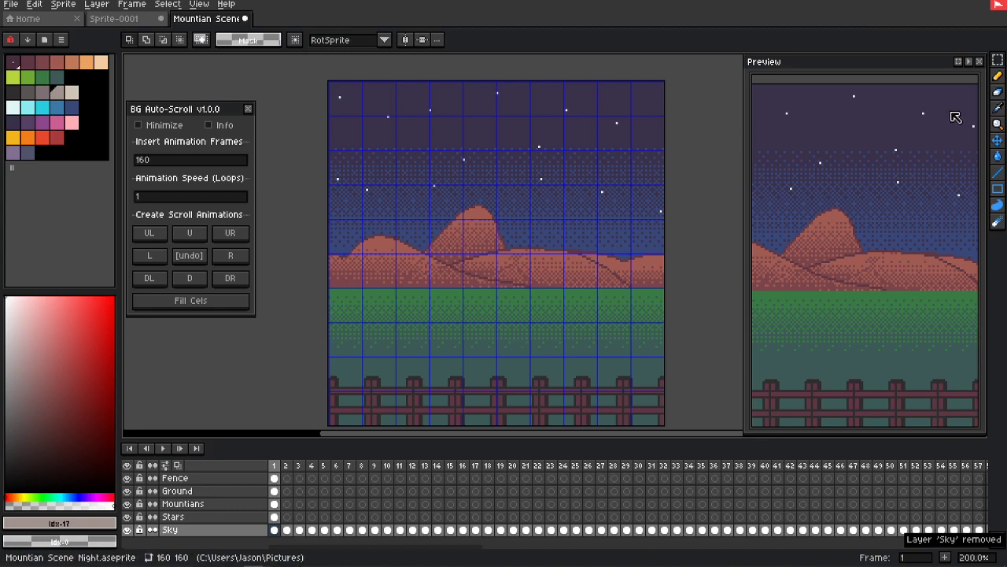
left_click_drag(742, 227, 667, 240)
left_click(968, 62)
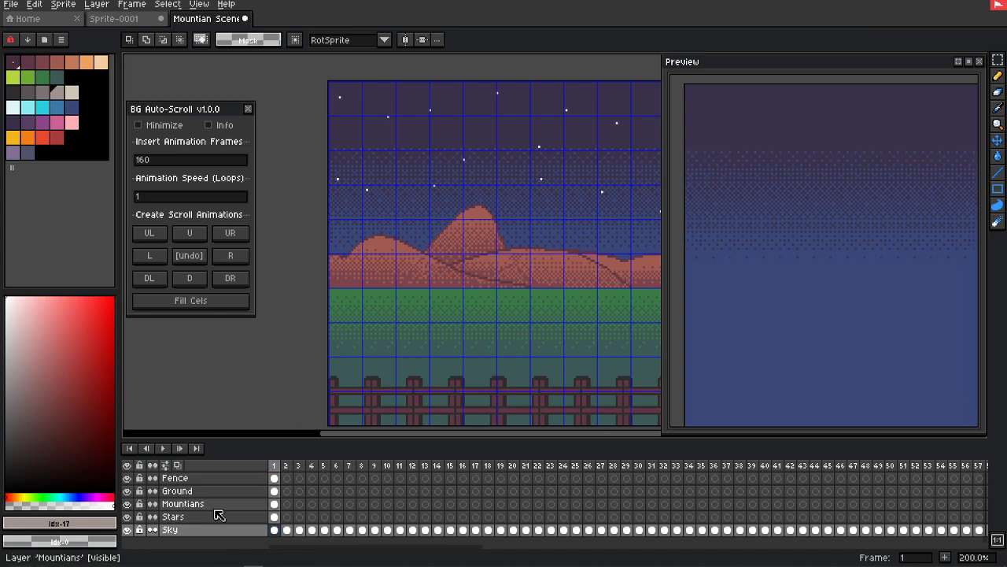
Step: Create left-scrolling animations for the Stars layer at 1 loop and the Mountians layer at 2 loops
left_click(275, 518)
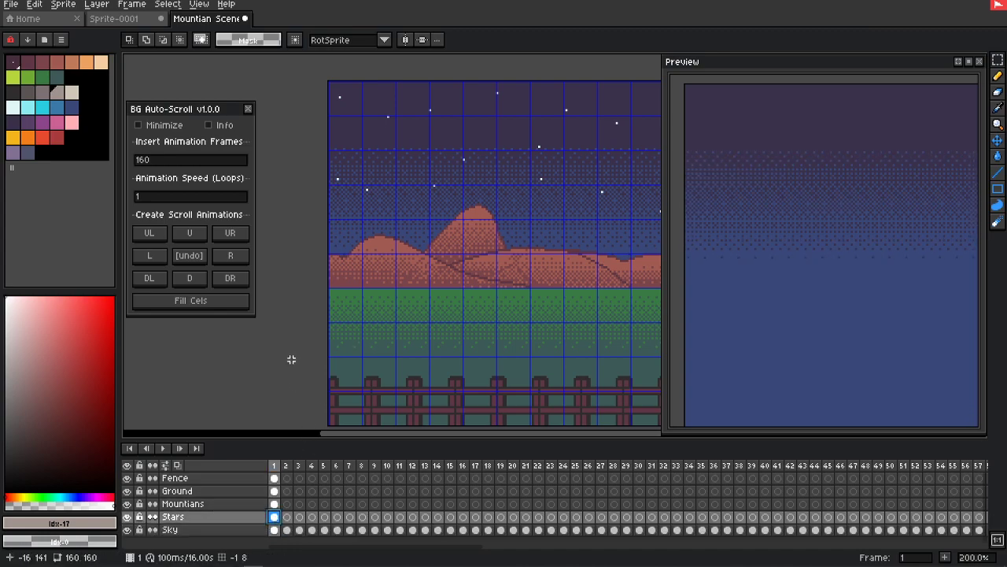
left_click(151, 257)
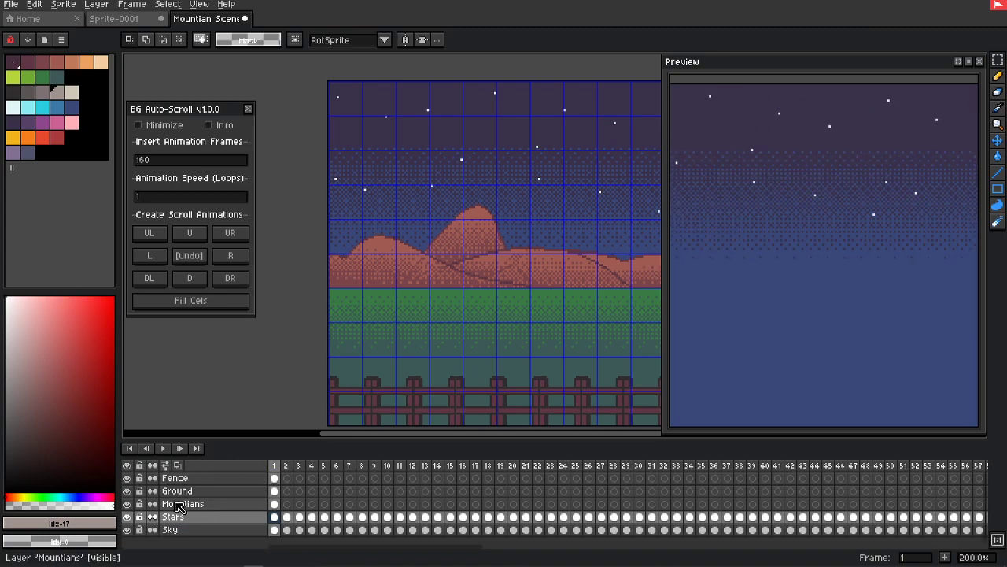
left_click(277, 503)
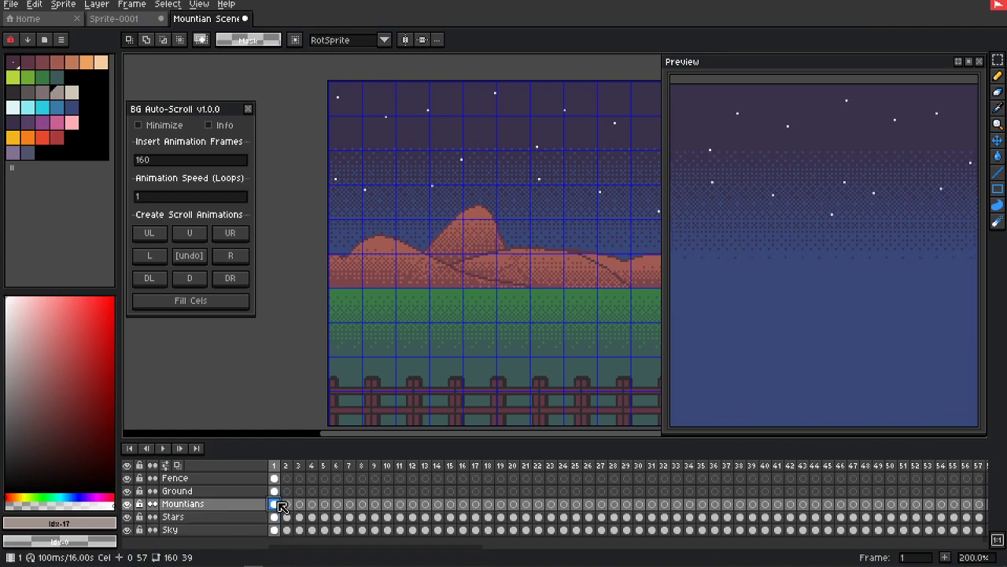
left_click(176, 196)
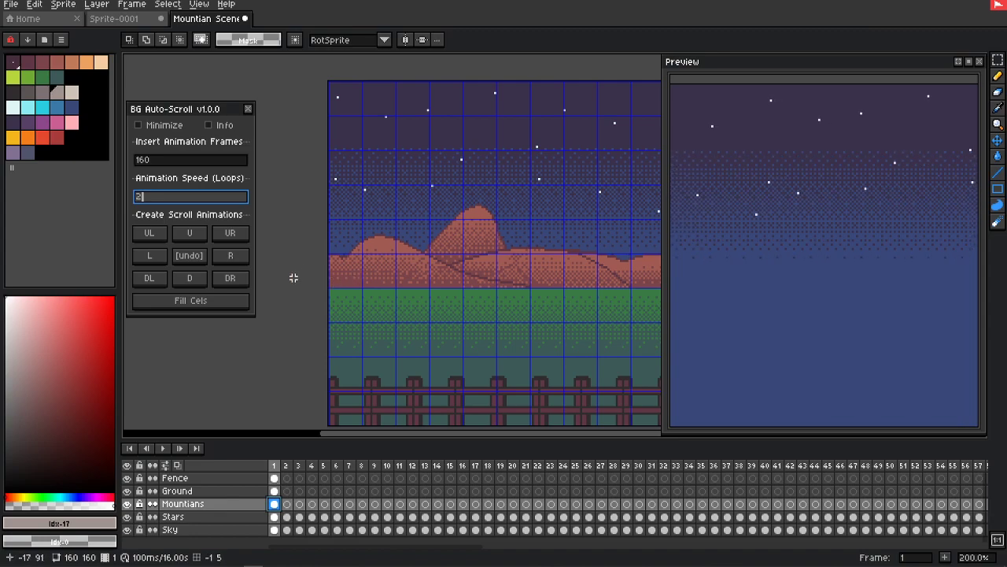
left_click(158, 263)
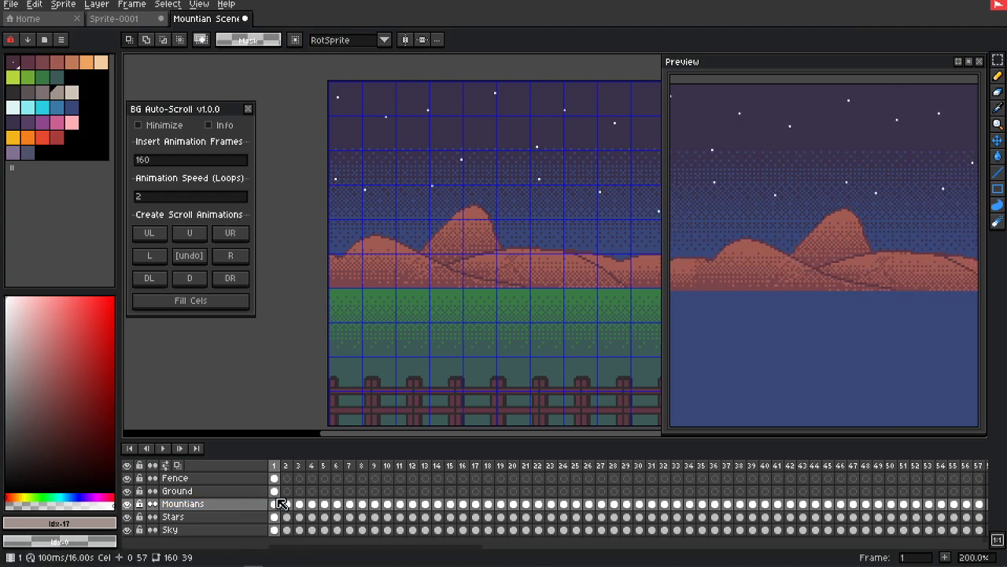
Step: Create a left-scrolling animation for the Ground layer with the animation speed set to 4 loops
left_click(279, 491)
left_click(175, 199)
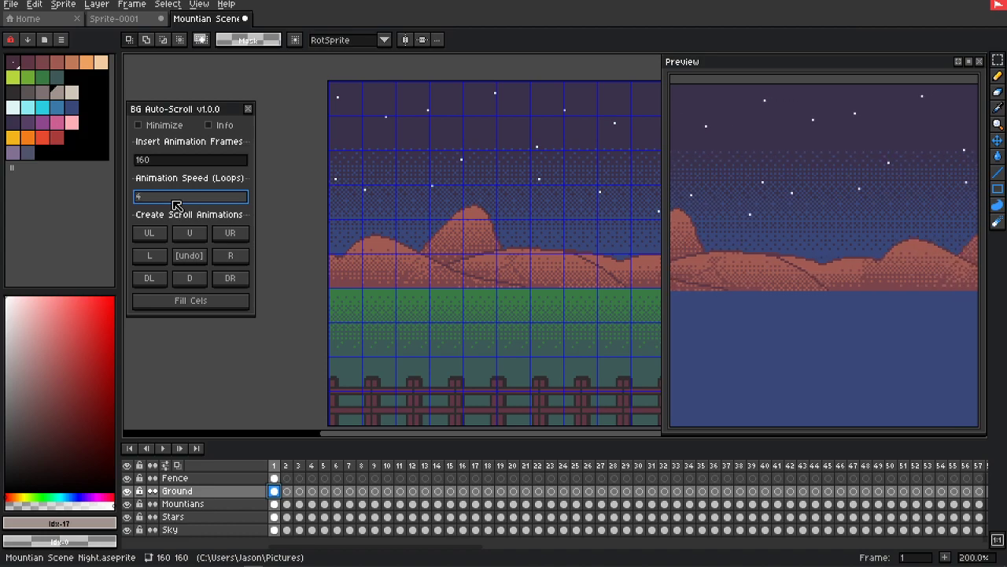
type("4")
left_click(150, 256)
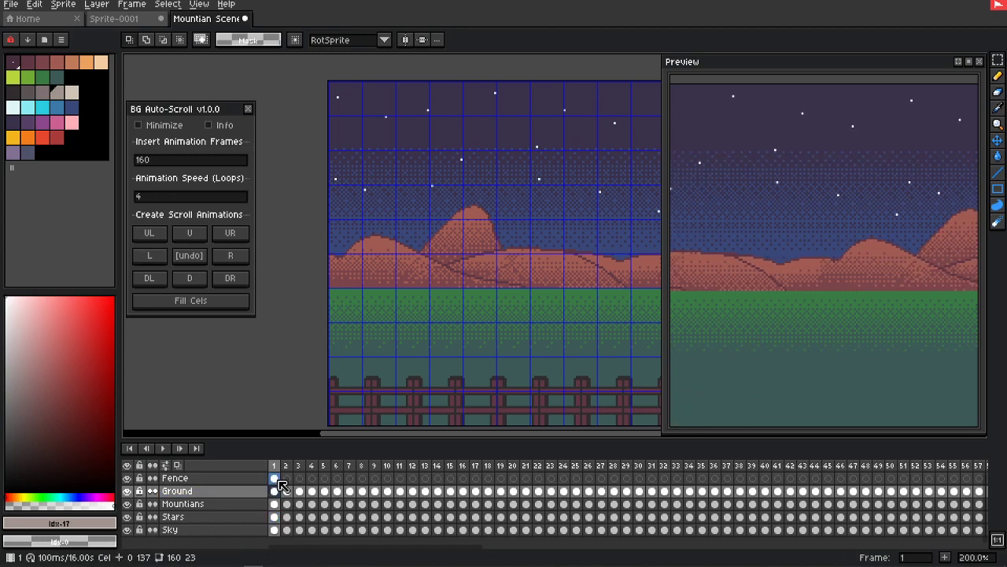
Step: Create a left-scrolling animation for the Fence layer at 6 loops, and enlarge the preview to show the whole scene
left_click(278, 479)
left_click(172, 201)
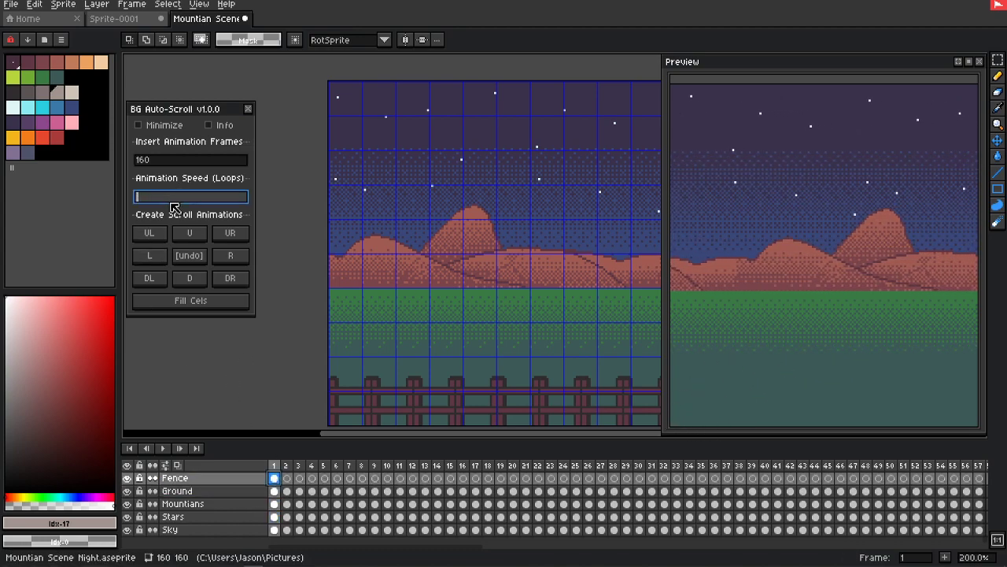
left_click(153, 254)
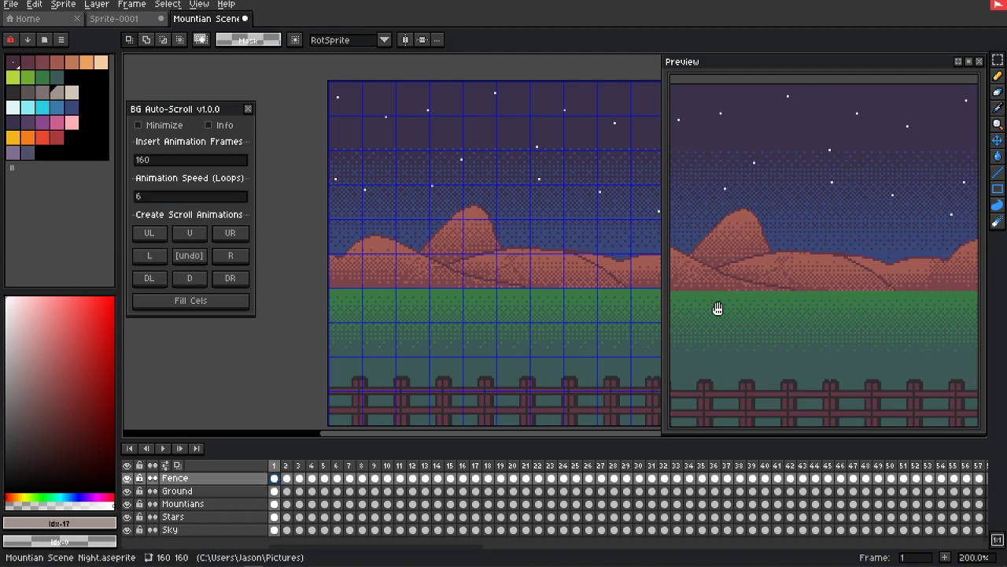
left_click_drag(660, 218, 451, 238)
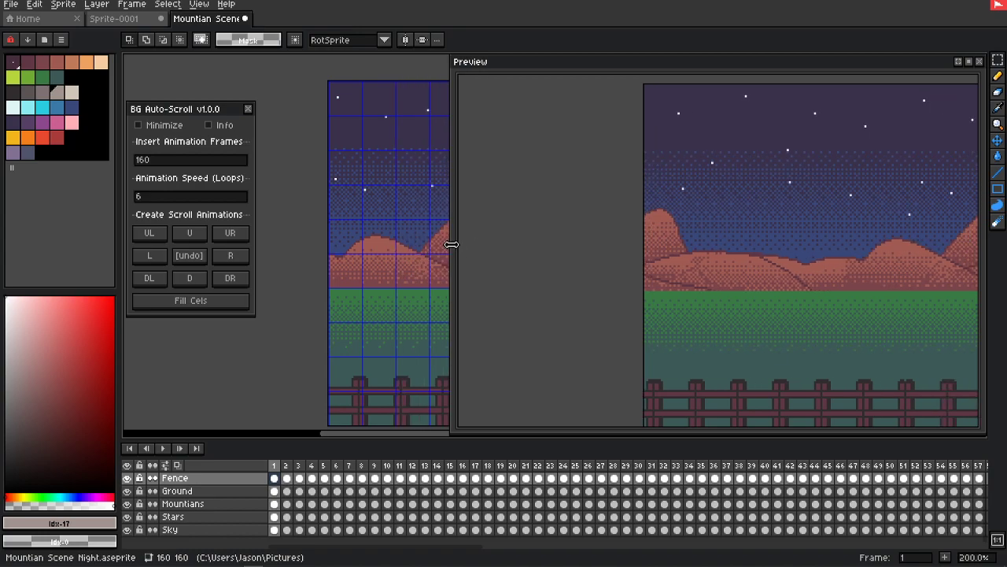
left_click_drag(707, 237, 598, 215)
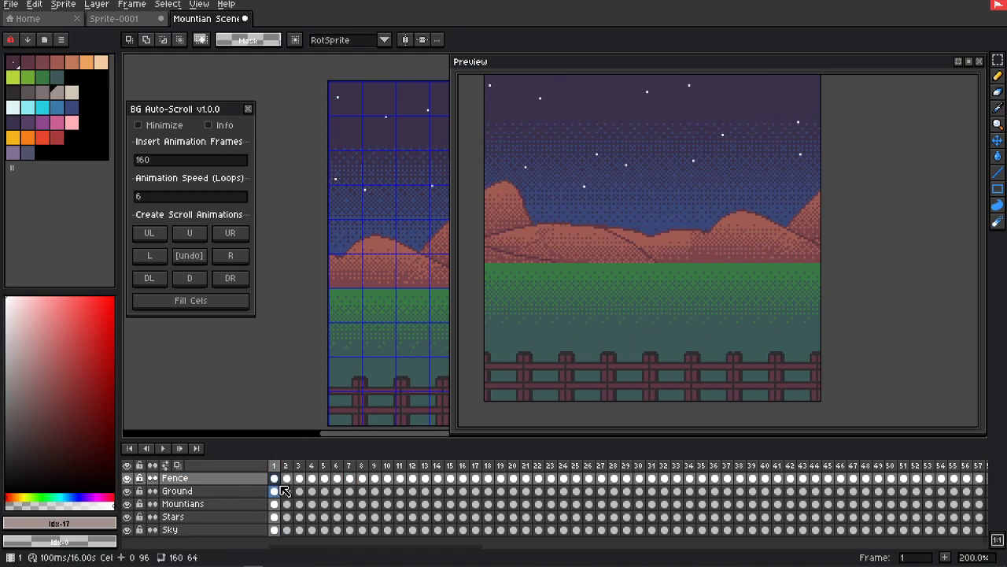
Step: Set the duration of frames 1 to 160 to 50 milliseconds and fit the playing scene within a narrower preview
left_click_drag(285, 470, 982, 451)
right_click(932, 463)
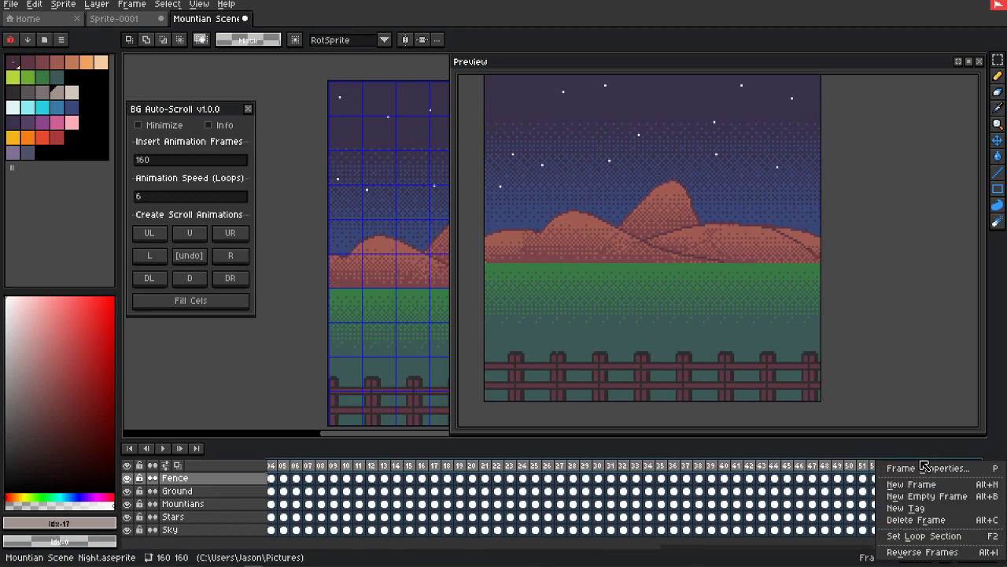
left_click(899, 473)
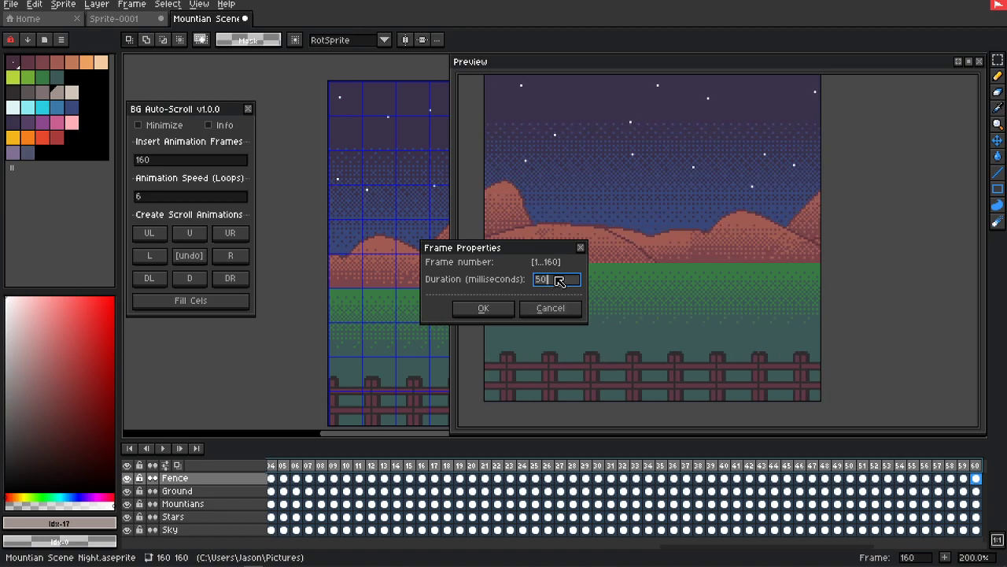
left_click(484, 309)
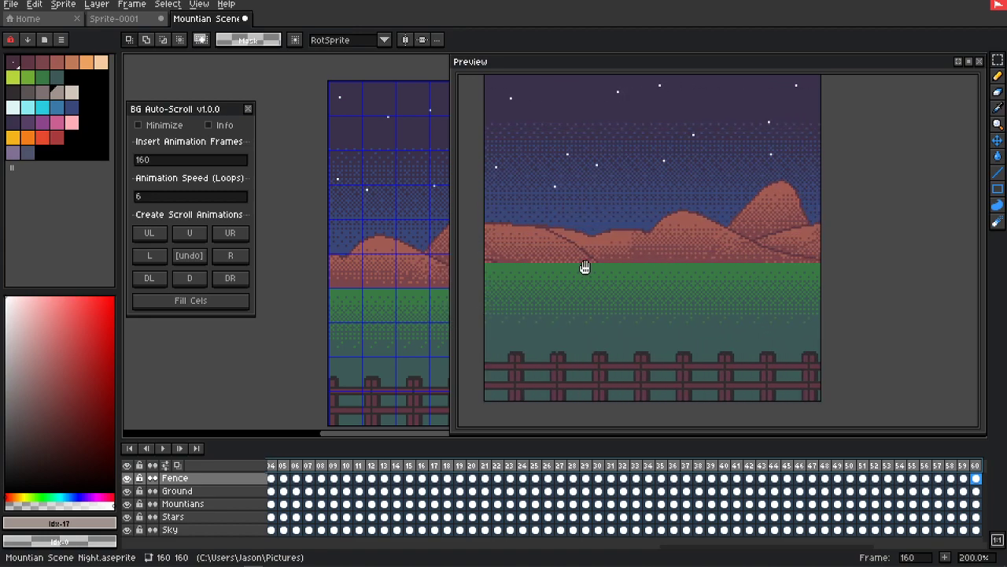
left_click_drag(797, 198, 818, 215)
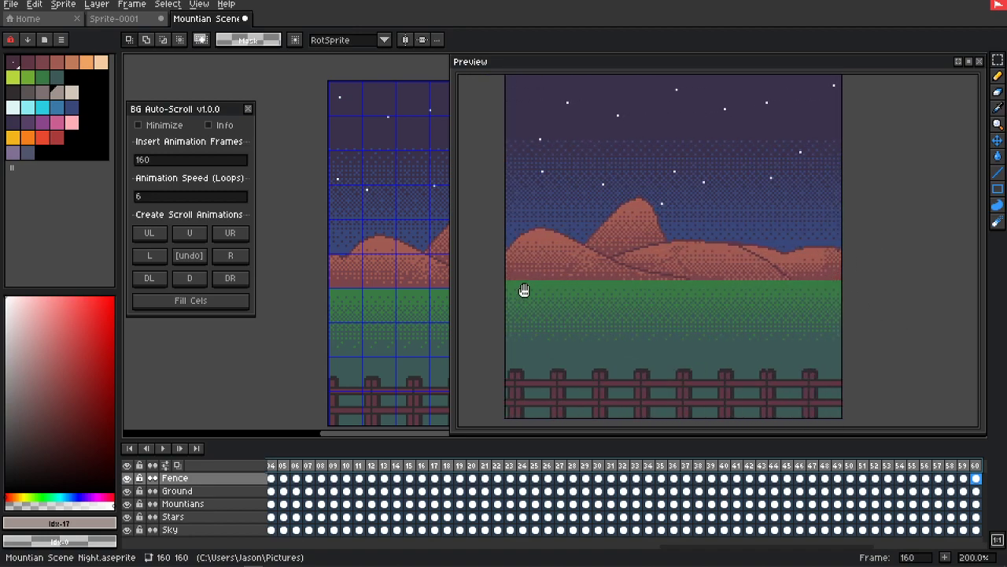
left_click_drag(453, 307, 593, 314)
left_click_drag(780, 301, 808, 333)
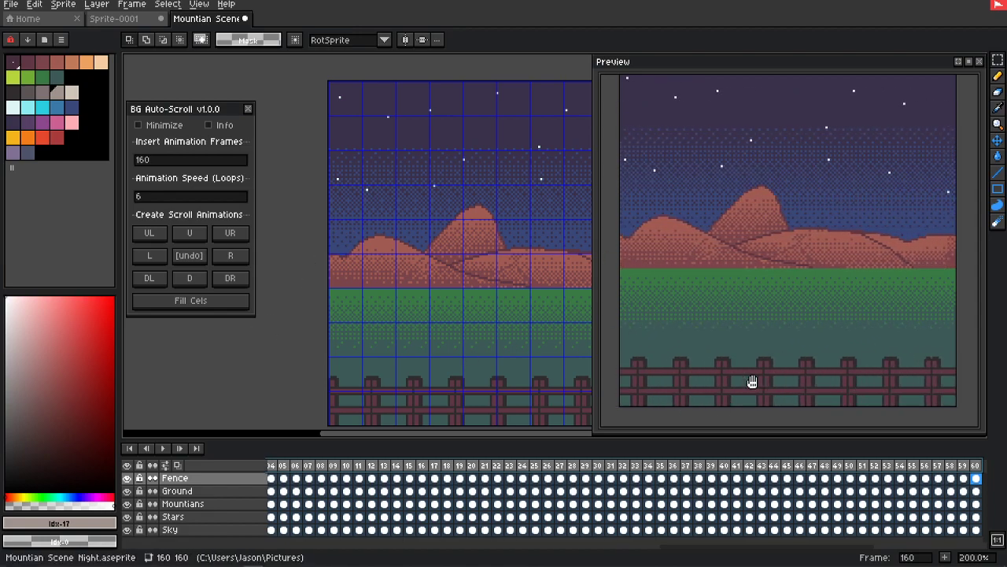
Step: Undo the frame duration change and all layer scroll animations back to the single-frame scene, and reposition the preview image
key("ctrl+z")
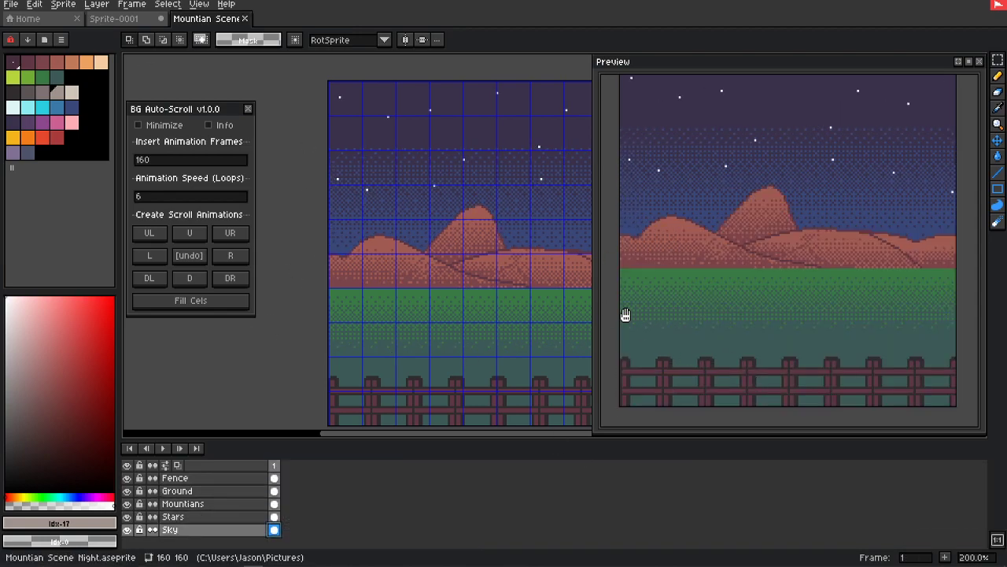
left_click_drag(716, 187, 714, 205)
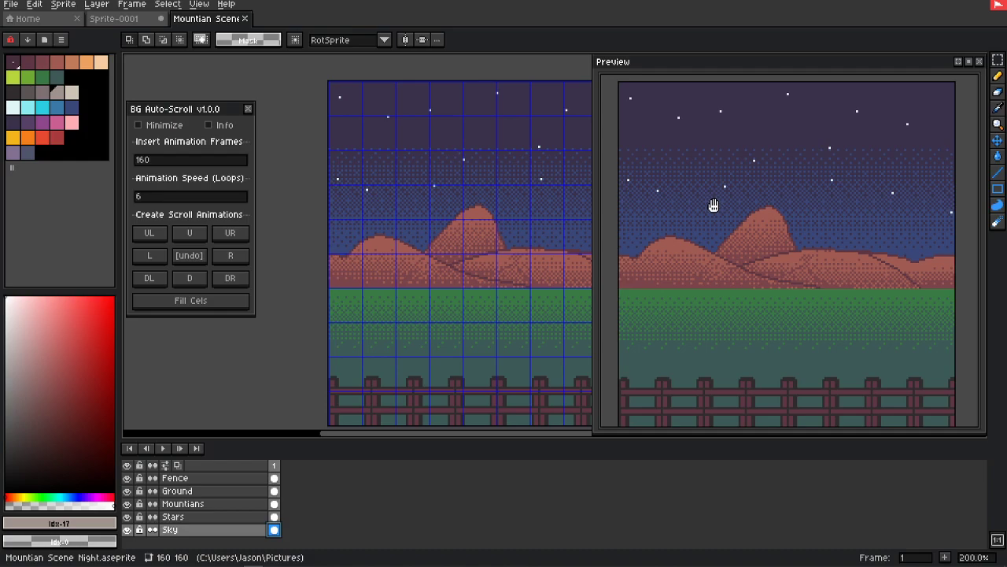